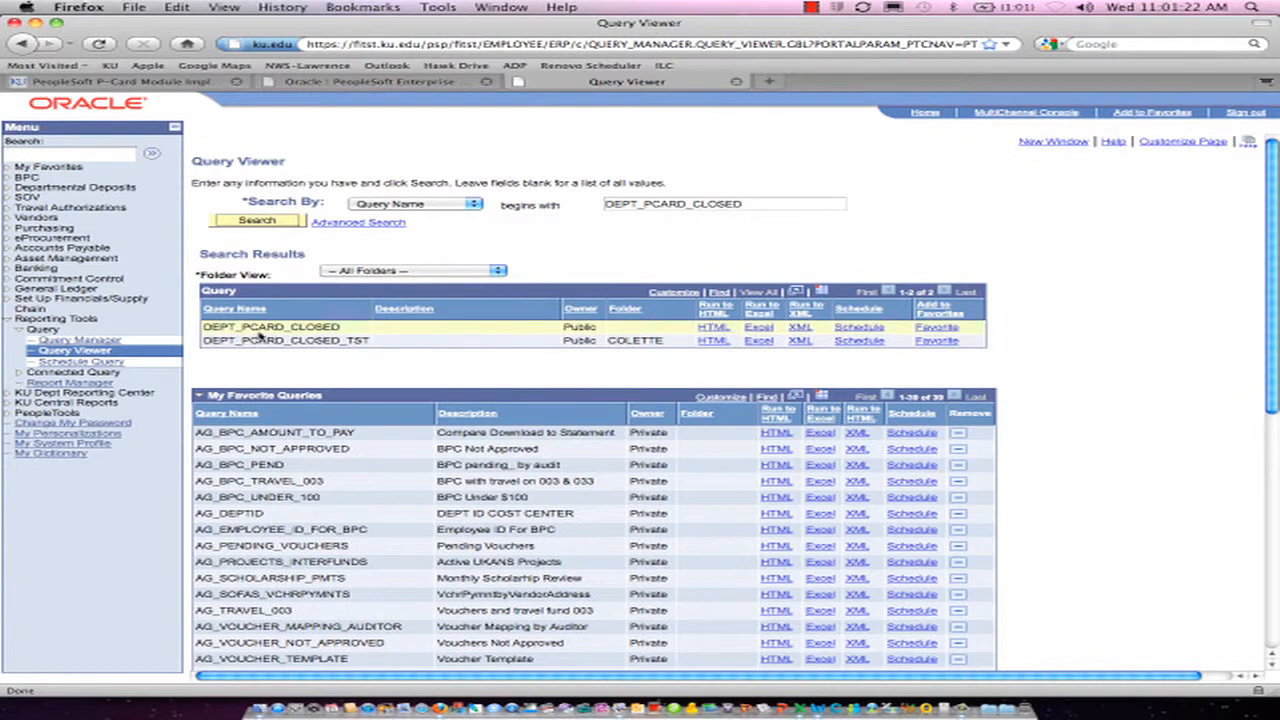
Run the DEPT_PCARD_CLOSED query to HTML and set its unit to ukans, account to 136999 and department to 1510001
{"action": "left_click", "coordinate": [716, 328]}
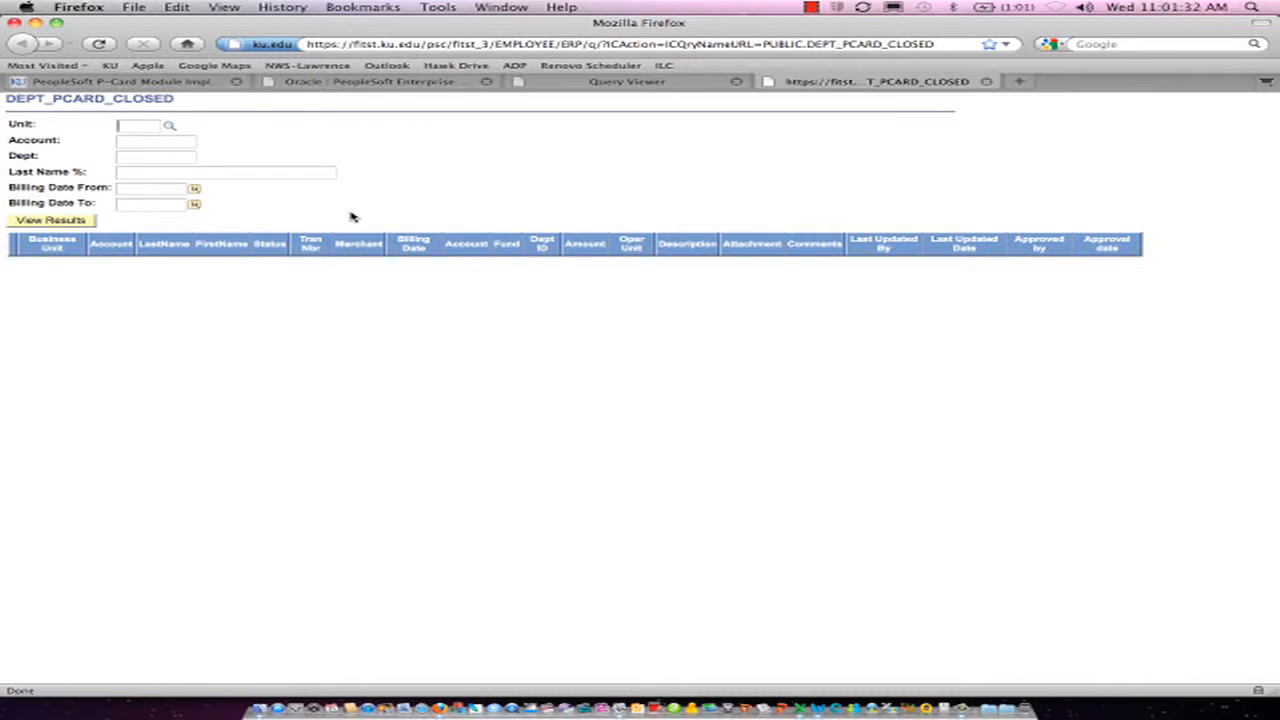
{"action": "type", "text": "ukans"}
{"action": "key", "text": "Tab"}
{"action": "type", "text": "136999151"}
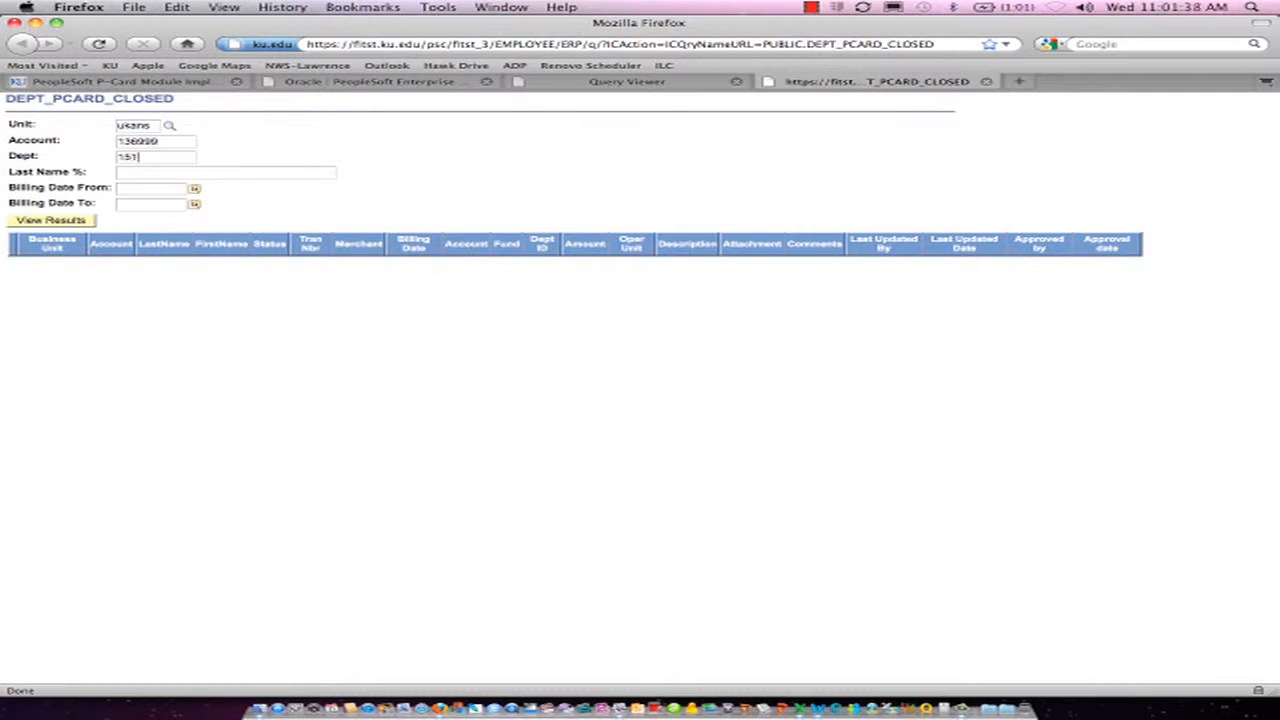
{"action": "type", "text": "0001"}
{"action": "key", "text": "Tab"}
Enter the cardholder's last name and billing dates 11/1/11 to 11/30/11 as query criteria, and view the results
{"action": "type", "text": "brock"}
{"action": "key", "text": "Tab"}
{"action": "type", "text": "11/1/"}
{"action": "type", "text": "11"}
{"action": "type", "text": "11/30/11"}
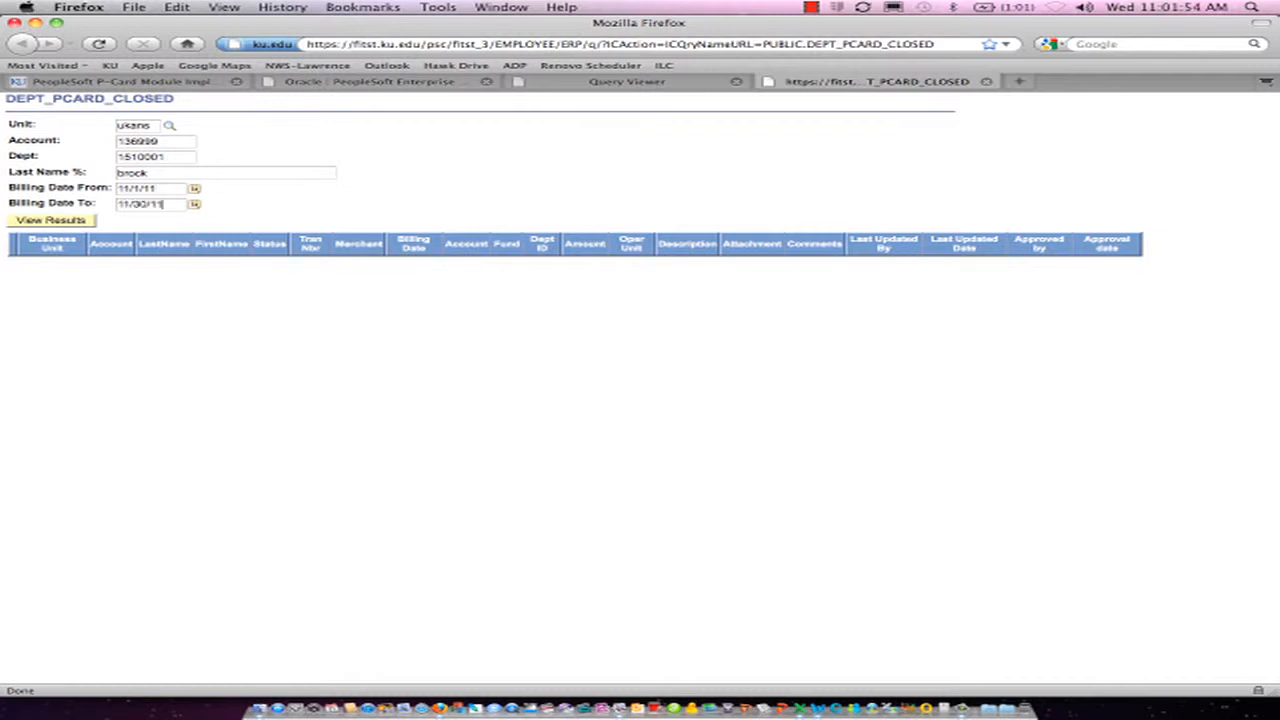
{"action": "left_click", "coordinate": [52, 220]}
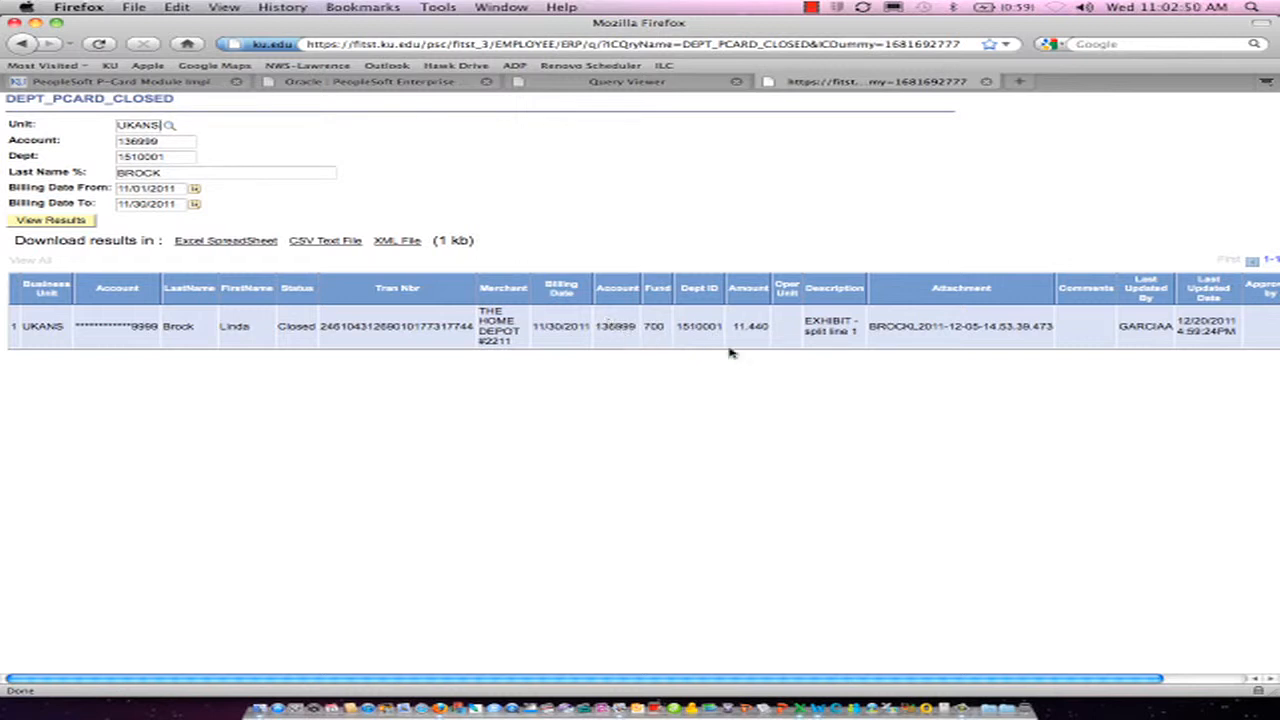
Review the closed transaction's attachment and update details, and copy its transaction number from the query results
{"action": "left_click", "coordinate": [938, 336]}
{"action": "left_click", "coordinate": [1145, 326]}
{"action": "left_click", "coordinate": [1096, 328]}
{"action": "left_click_drag", "start_coordinate": [320, 327], "coordinate": [474, 327]}
Return to the PeopleSoft page and open the Reconcile Statement search for procurement cards within Purchasing
{"action": "left_click", "coordinate": [612, 88]}
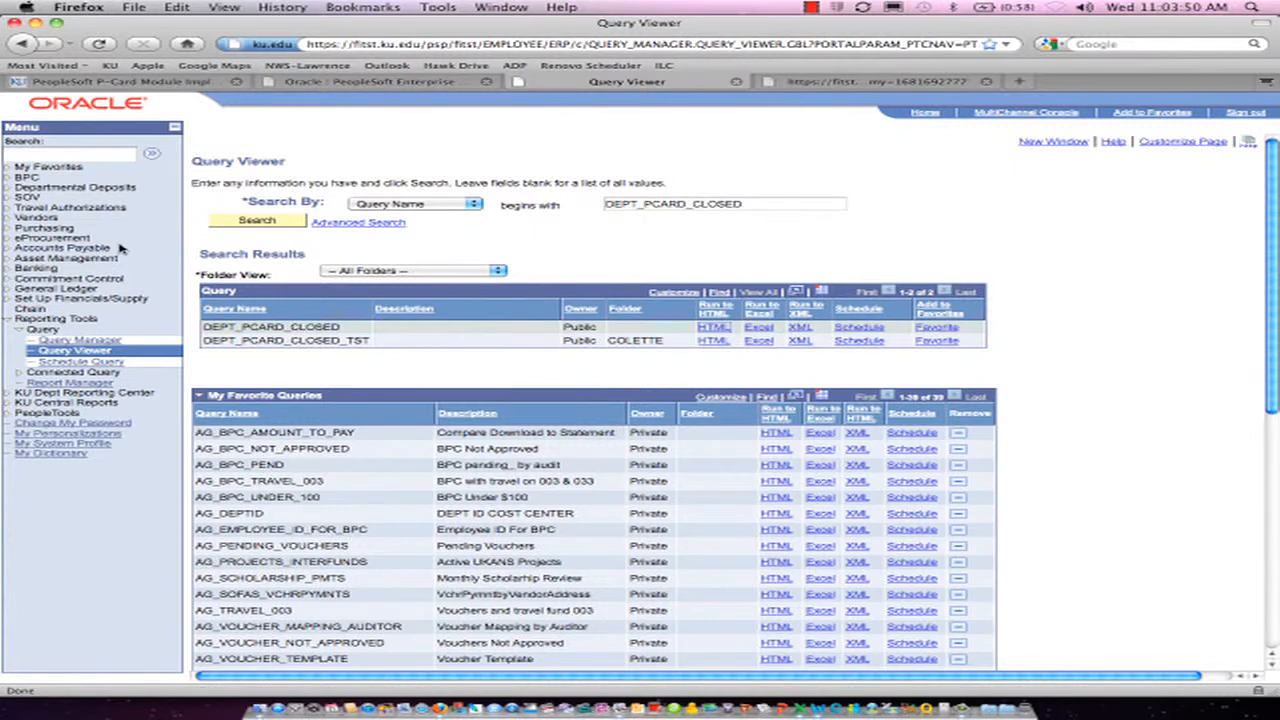
{"action": "left_click", "coordinate": [46, 228]}
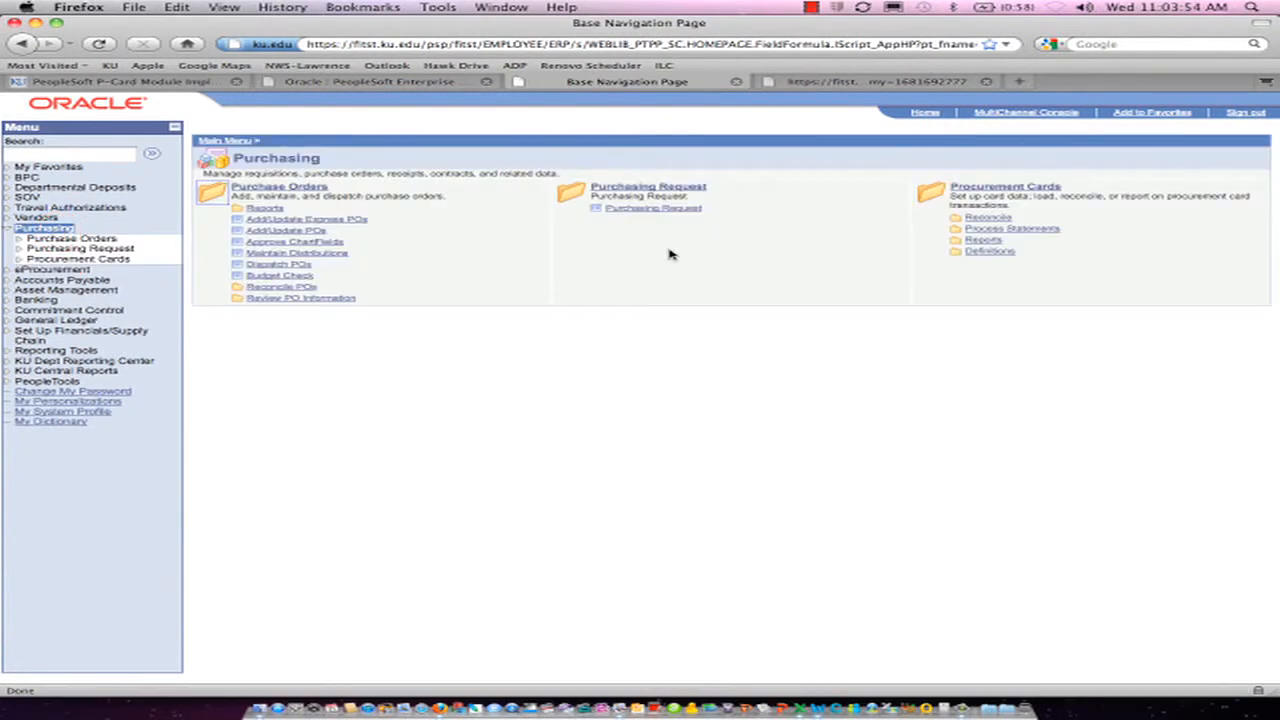
{"action": "left_click", "coordinate": [1018, 190]}
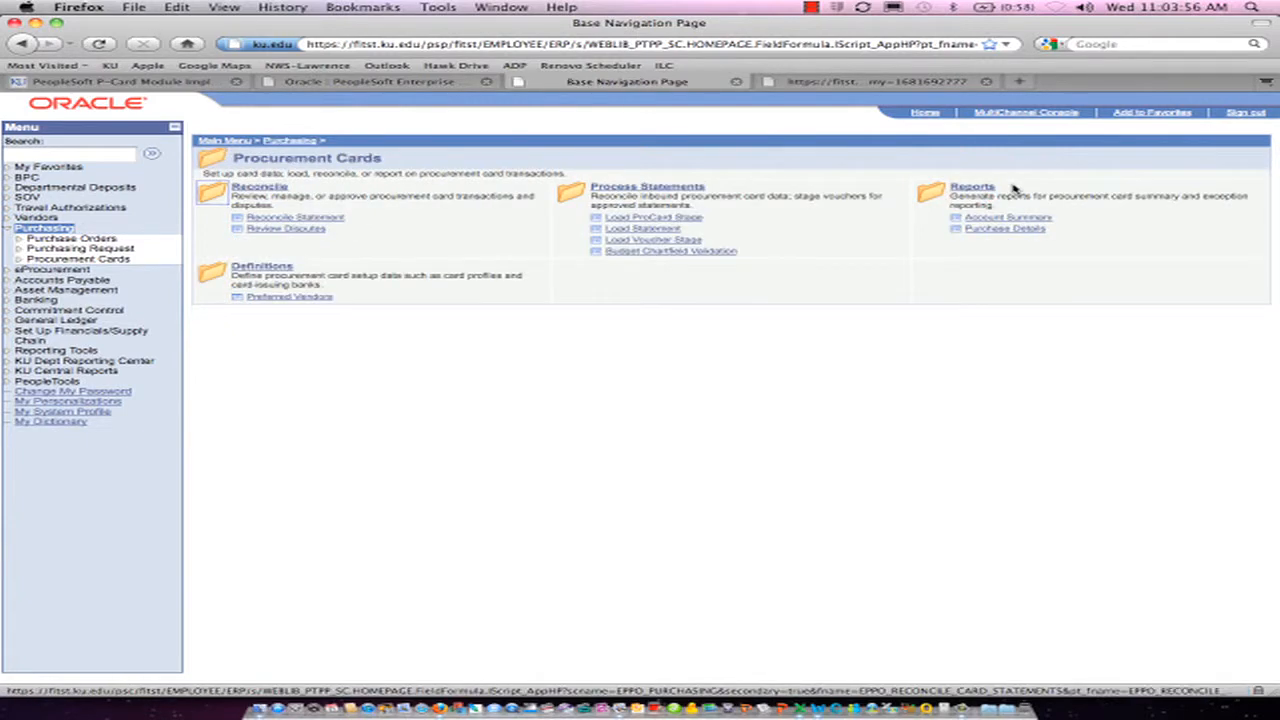
{"action": "left_click", "coordinate": [314, 218]}
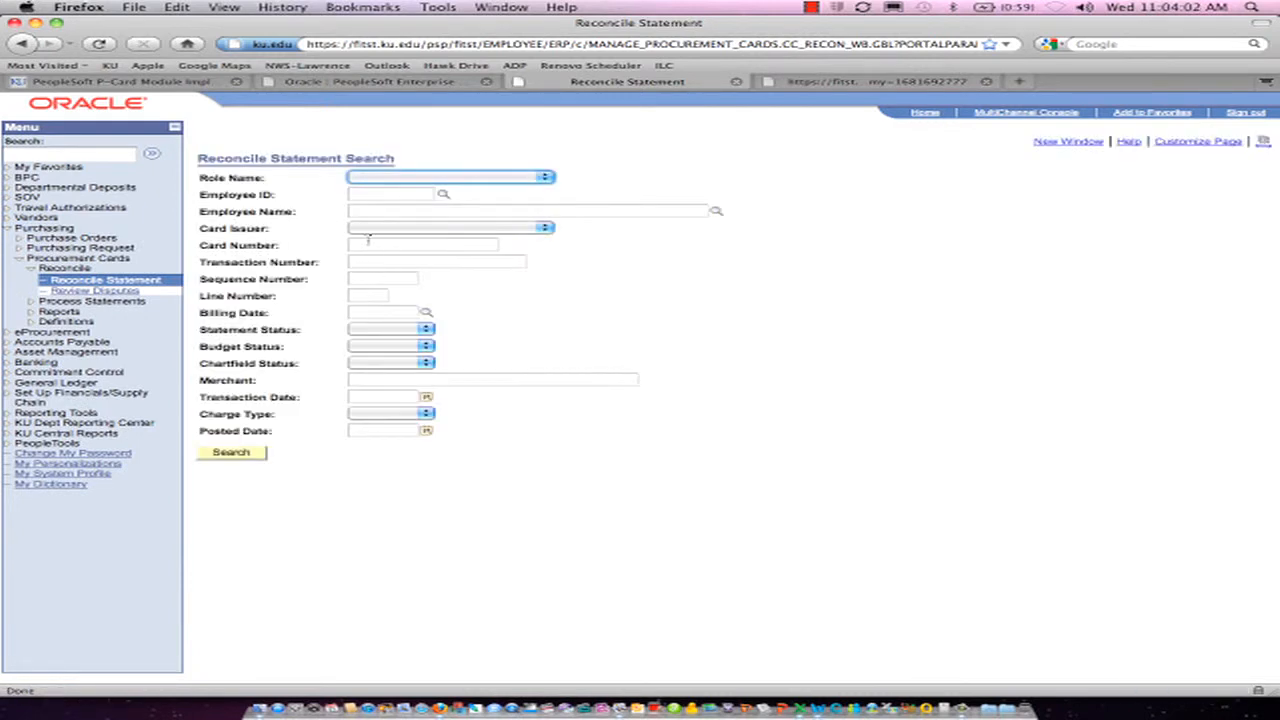
Search card statements by the copied transaction number with statement status Closed, and open the first line's account distribution
{"action": "left_click", "coordinate": [396, 260]}
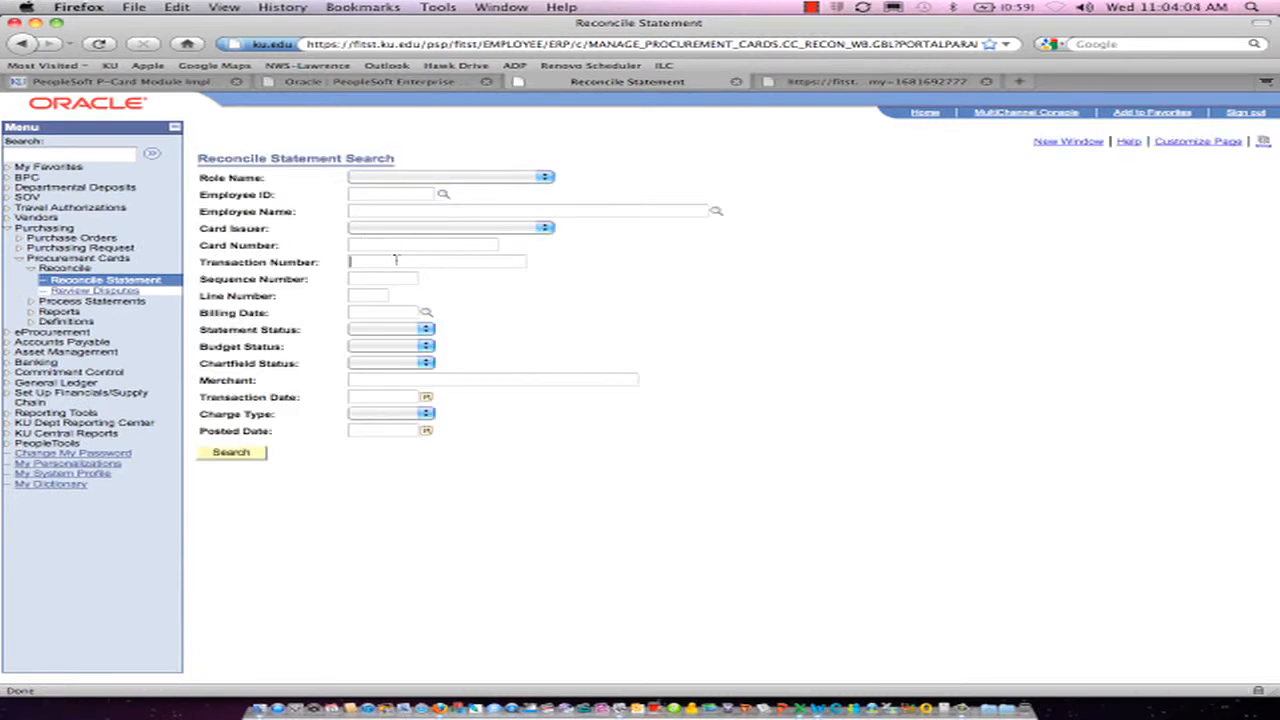
{"action": "key", "text": "super+v"}
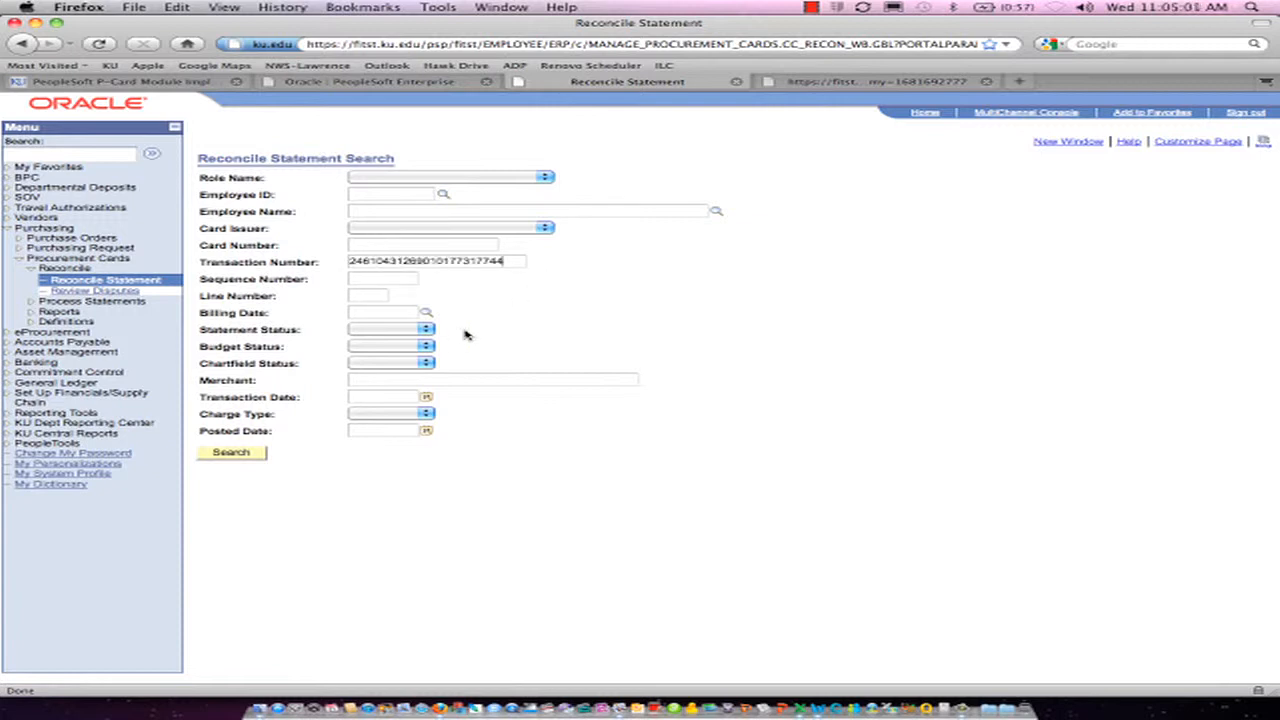
{"action": "left_click", "coordinate": [430, 332]}
{"action": "left_click", "coordinate": [406, 362]}
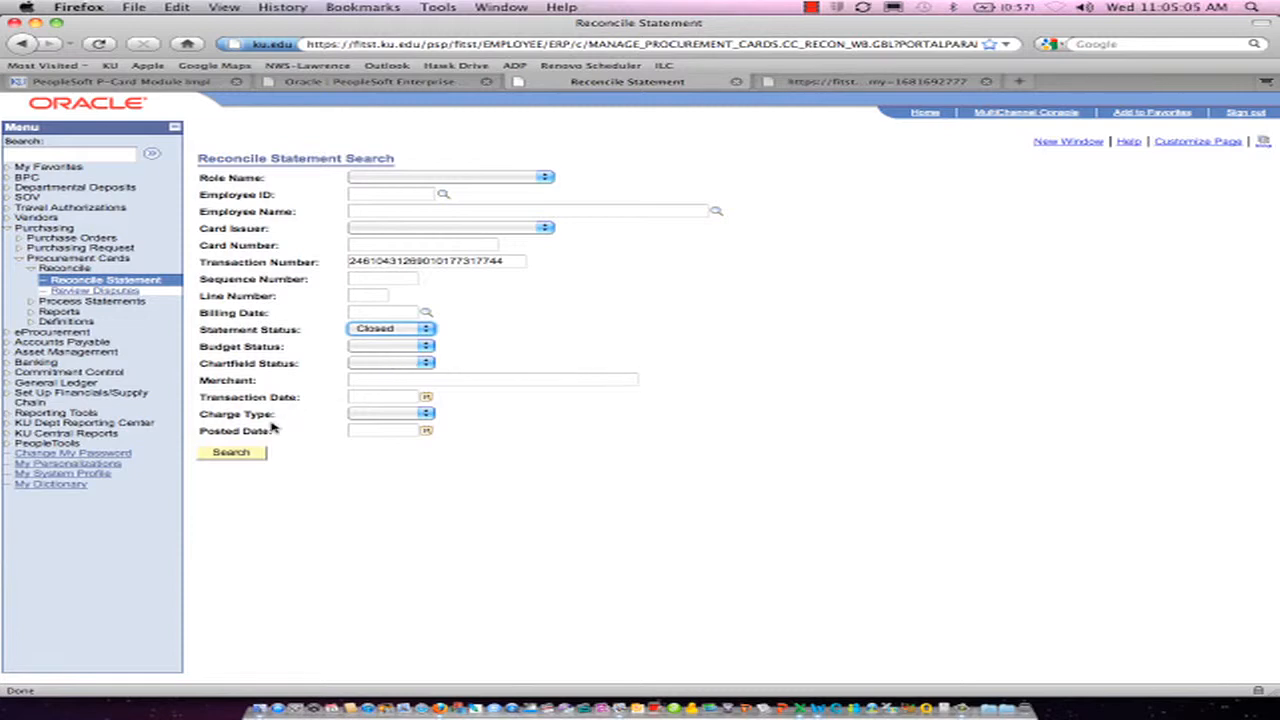
{"action": "left_click", "coordinate": [249, 456]}
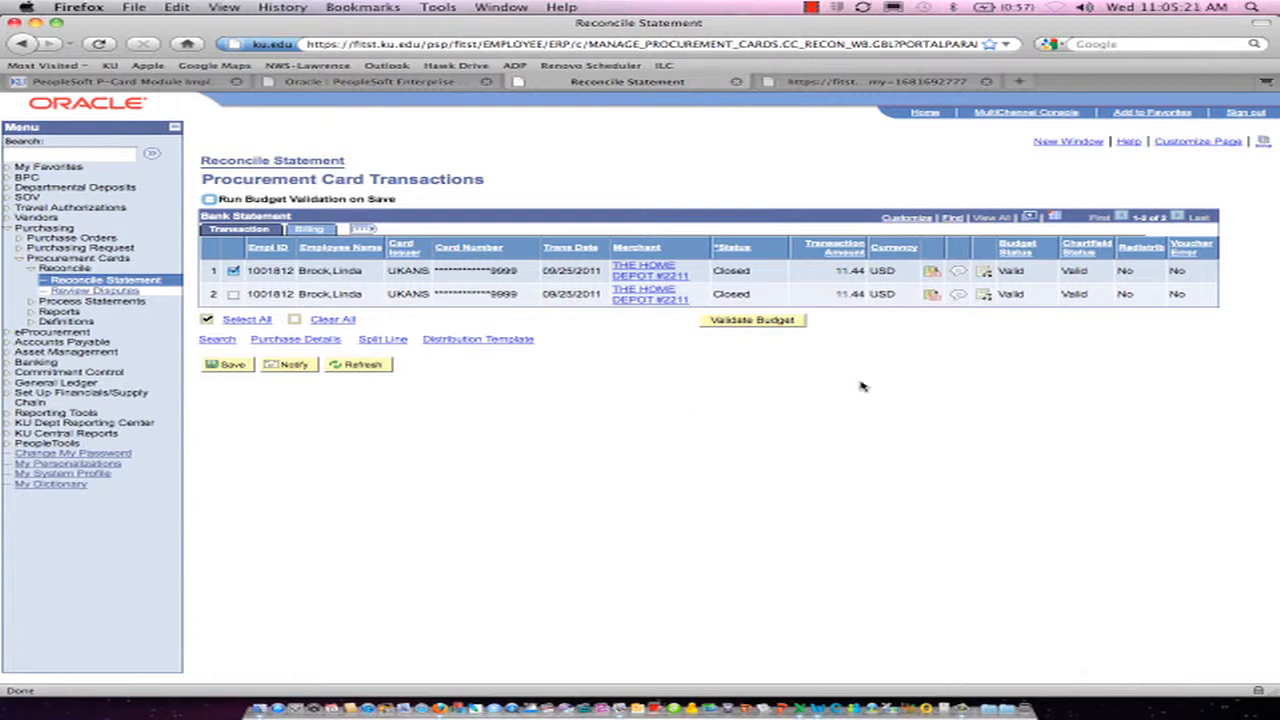
{"action": "left_click", "coordinate": [984, 274]}
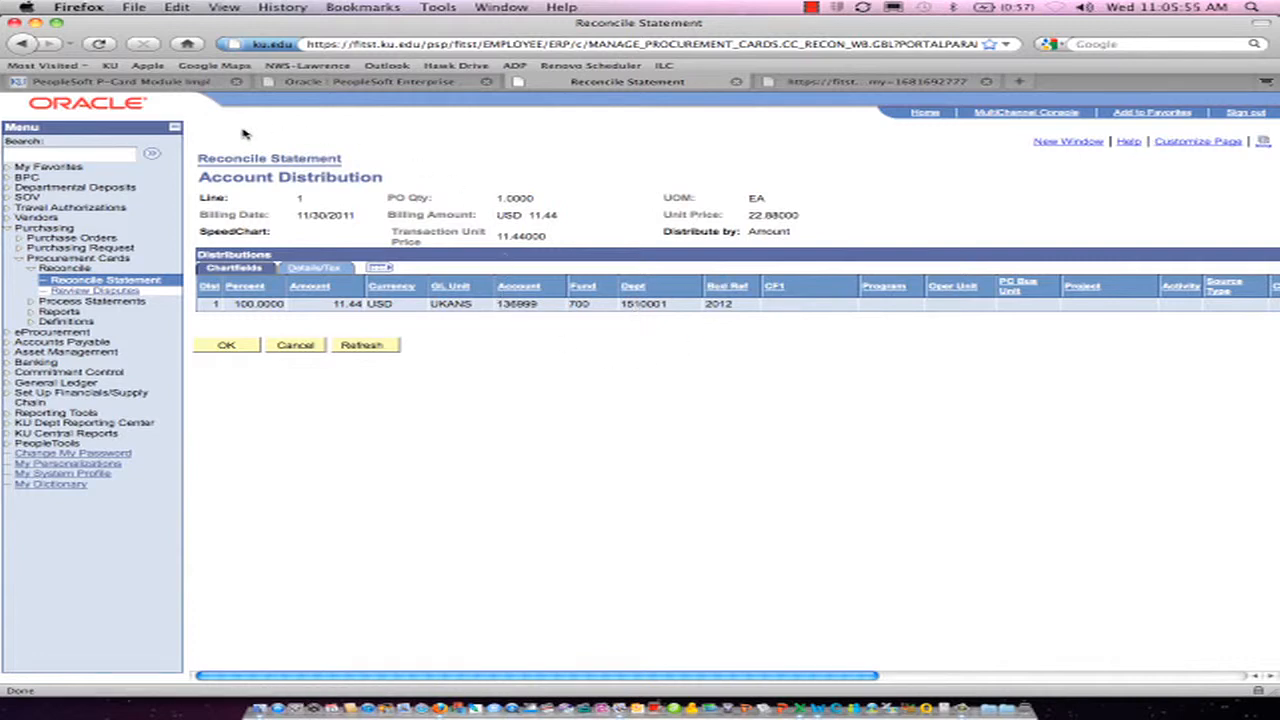
Open the P-card Correction Request form from the PeopleSoft P-Card Module Implementation page in Excel with macros enabled
{"action": "left_click", "coordinate": [155, 88]}
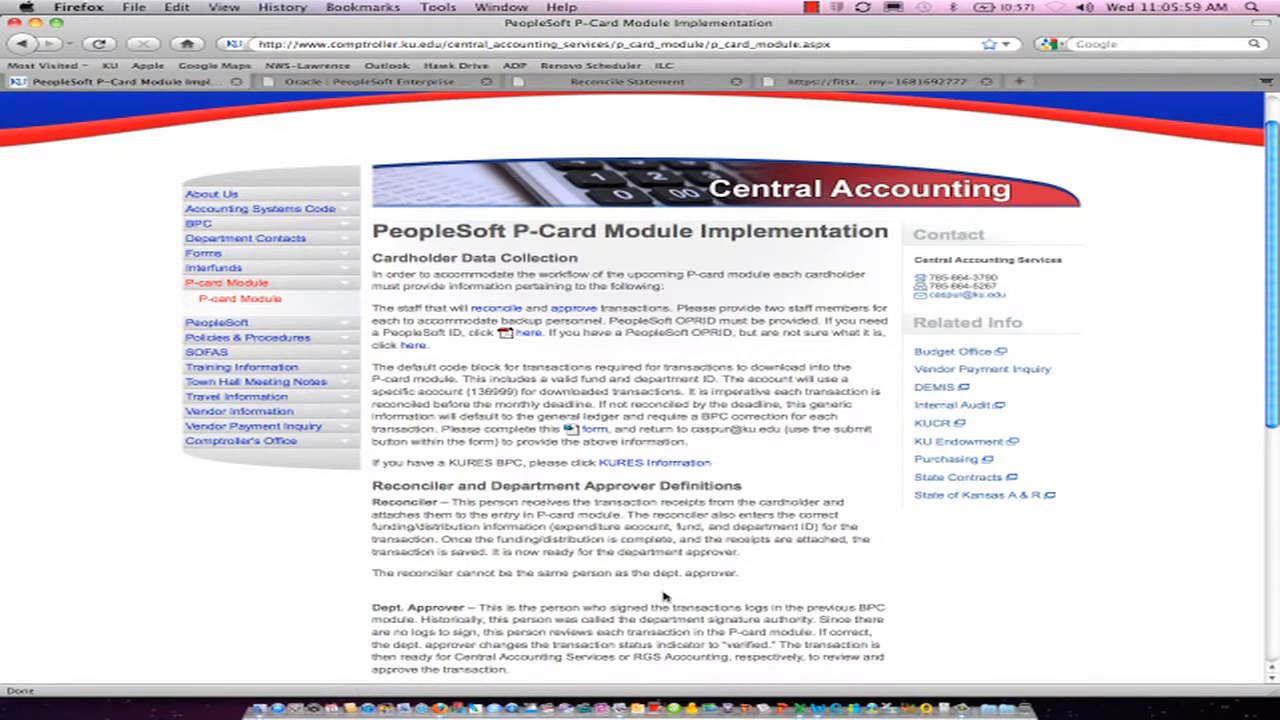
{"action": "scroll", "coordinate": [668, 592], "scroll_direction": "down", "scroll_amount": 4}
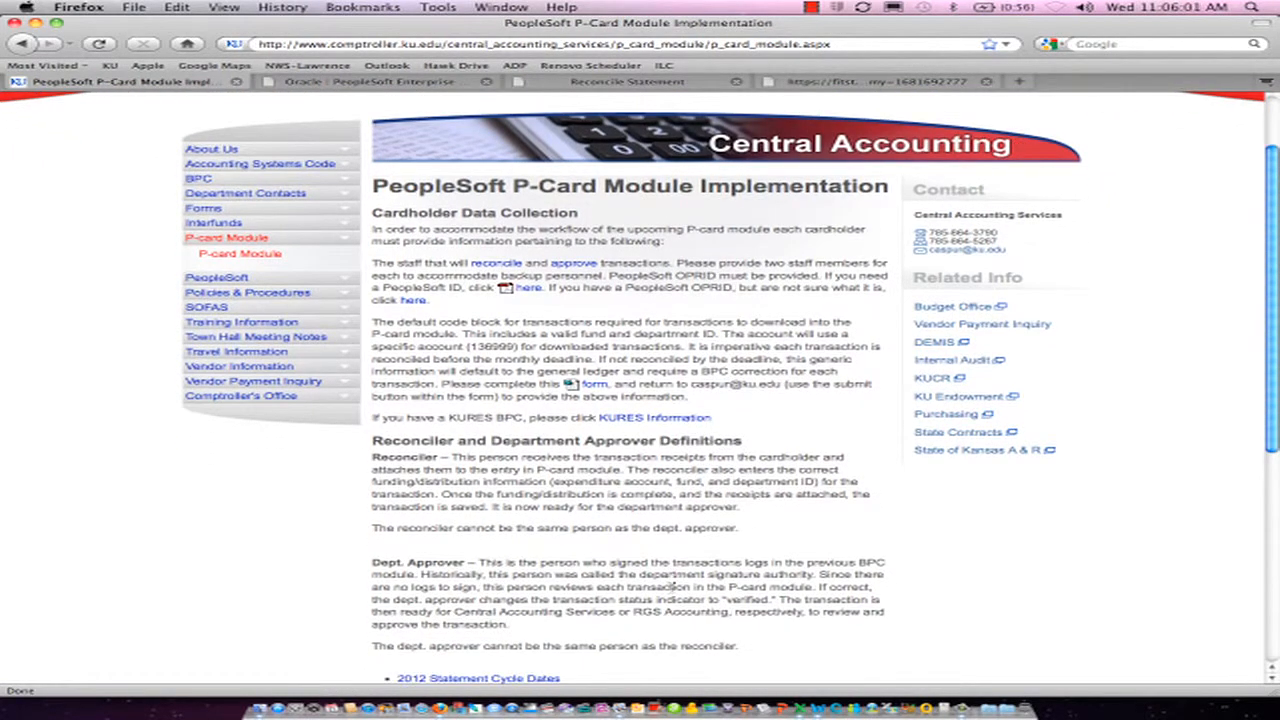
{"action": "scroll", "coordinate": [743, 581], "scroll_direction": "down", "scroll_amount": 1}
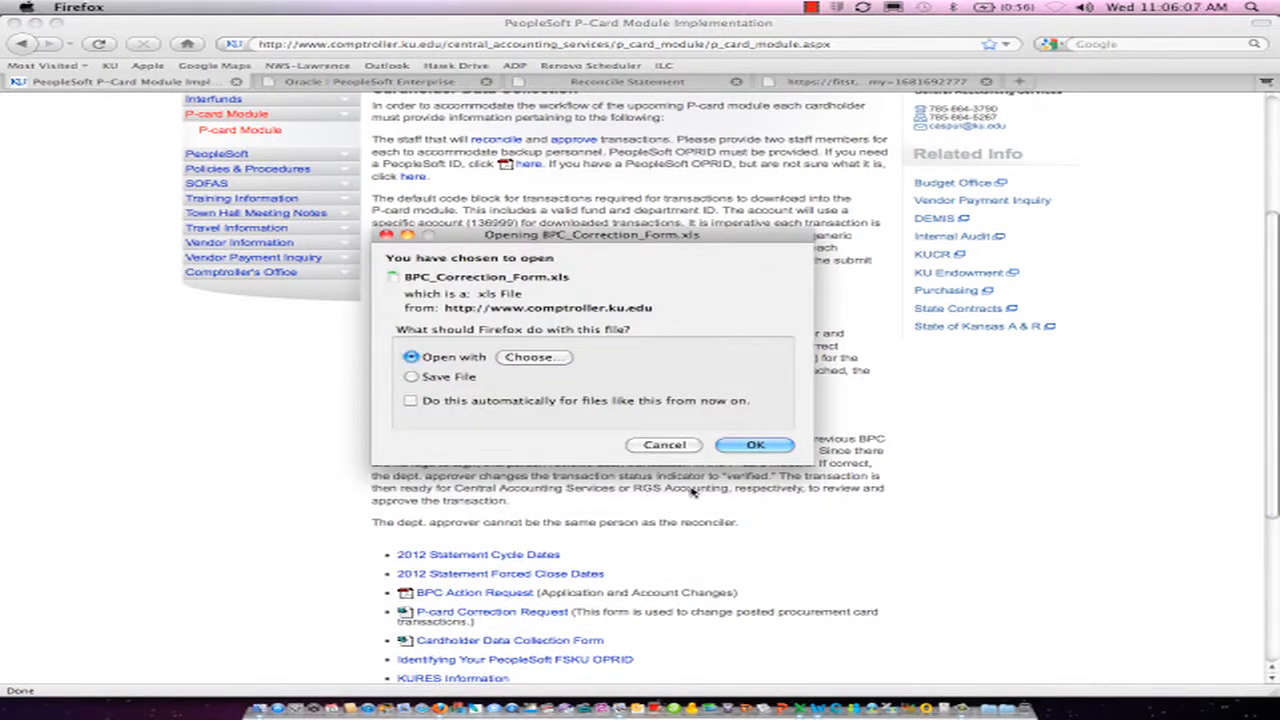
{"action": "left_click", "coordinate": [754, 445]}
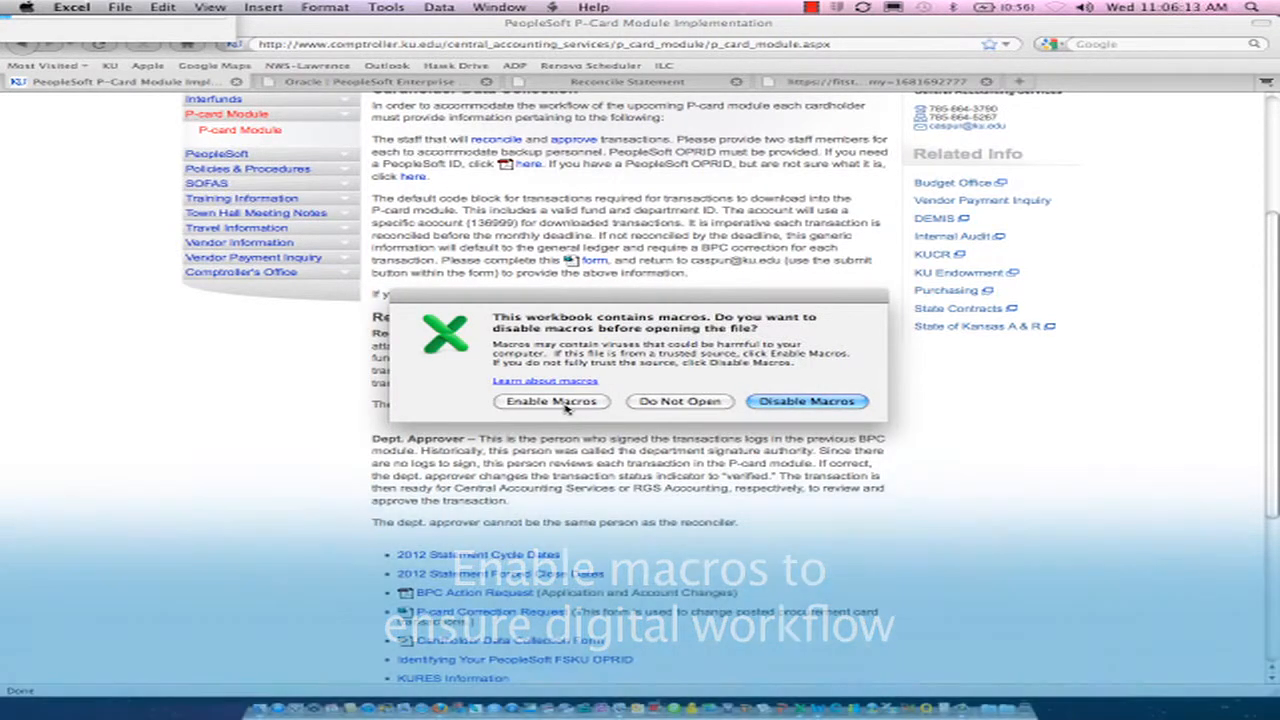
{"action": "left_click", "coordinate": [551, 401]}
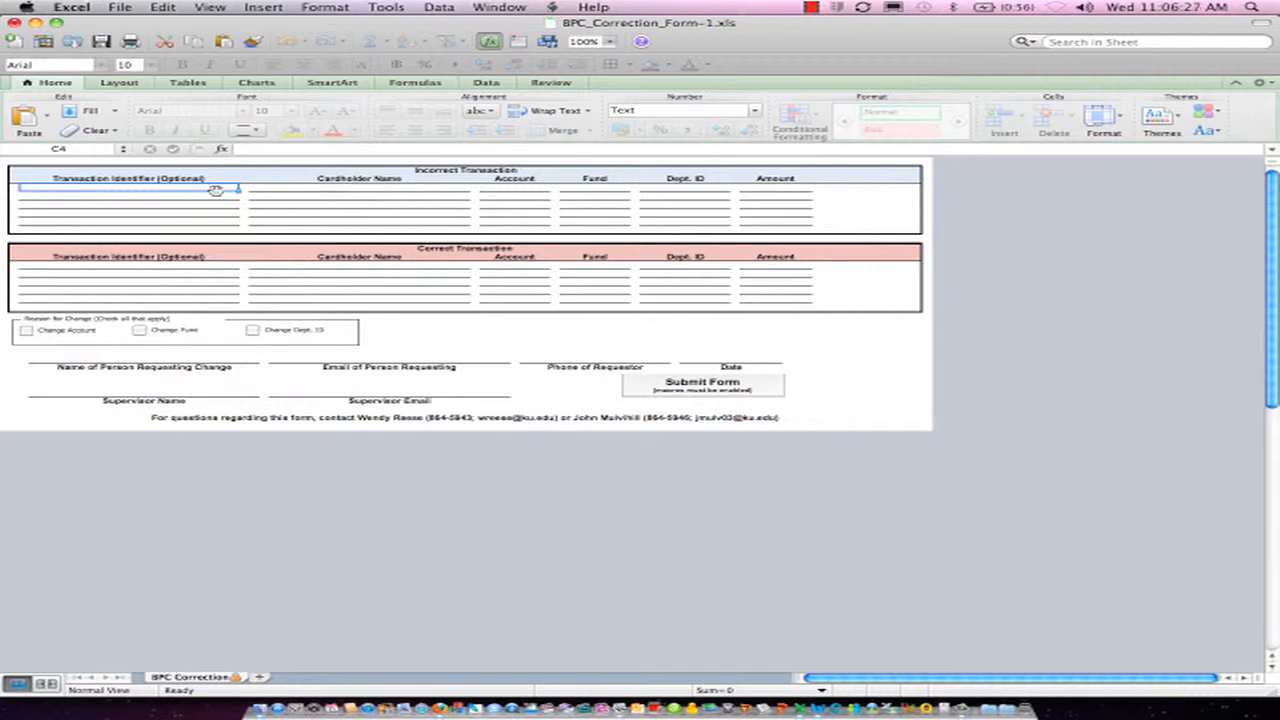
Fill the first Incorrect Transaction row with the copied transaction identifier and the cardholder's full name
{"action": "key", "text": "super+v"}
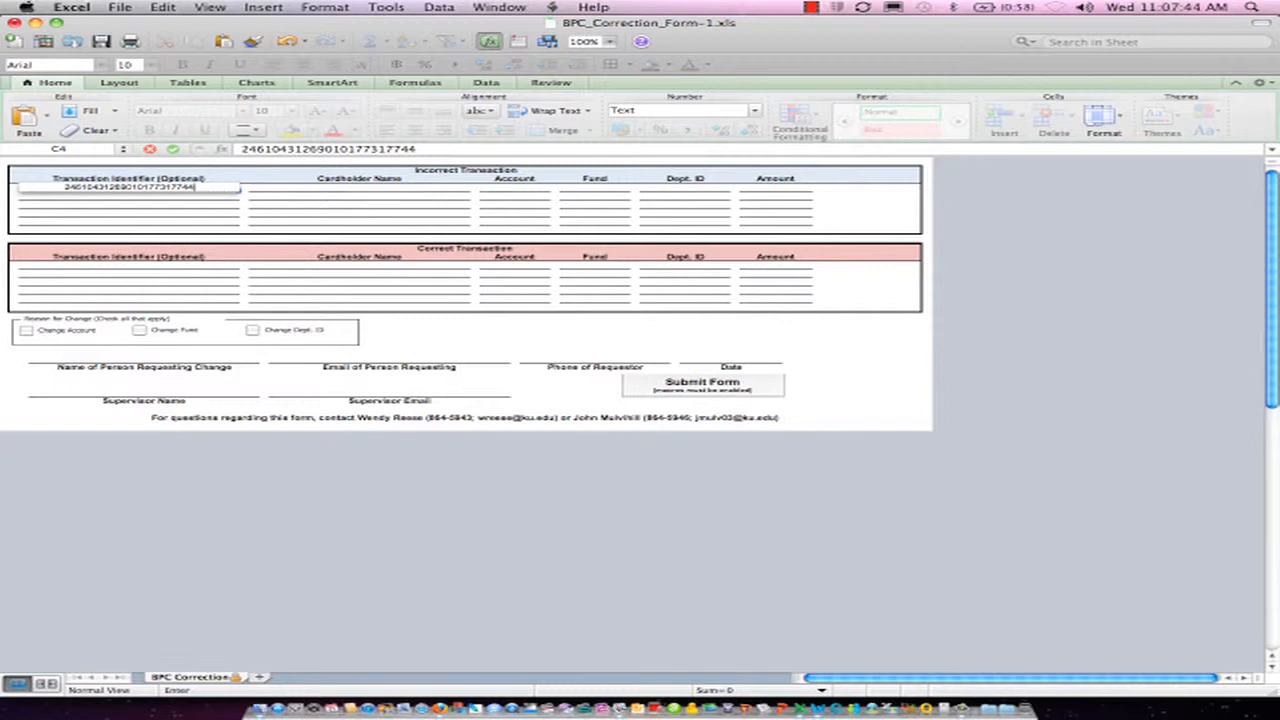
{"action": "left_click", "coordinate": [276, 187]}
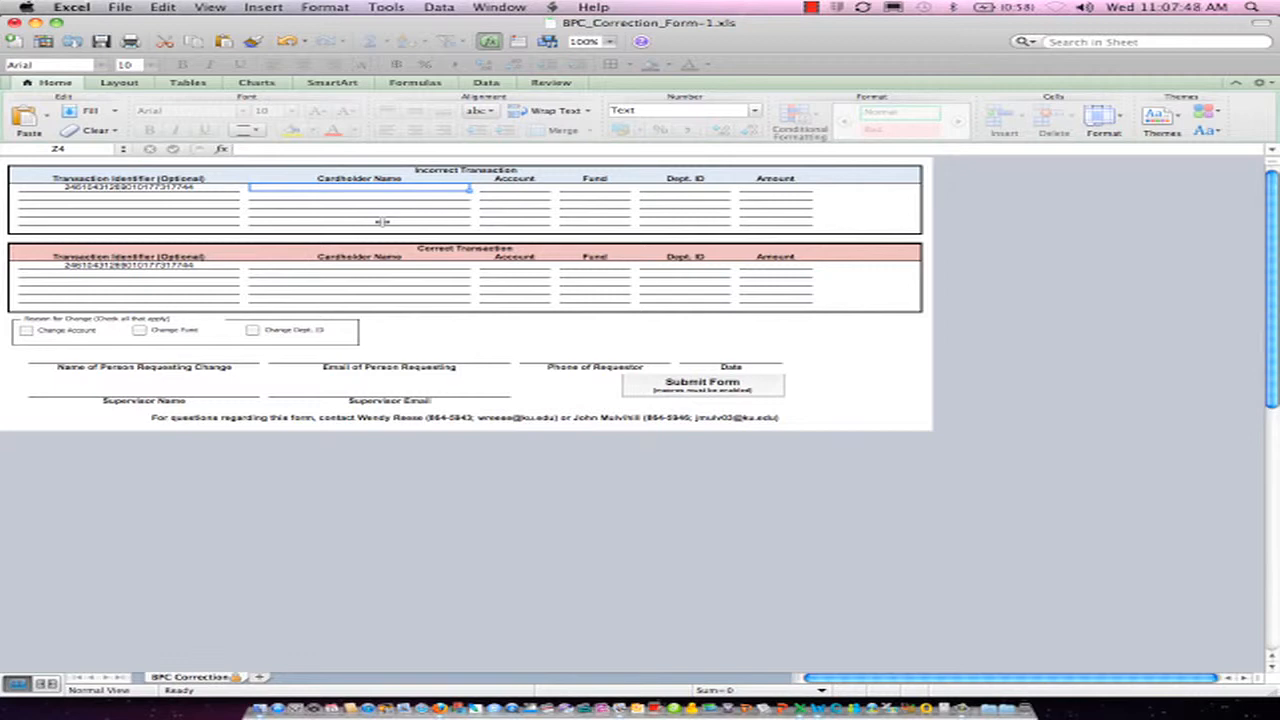
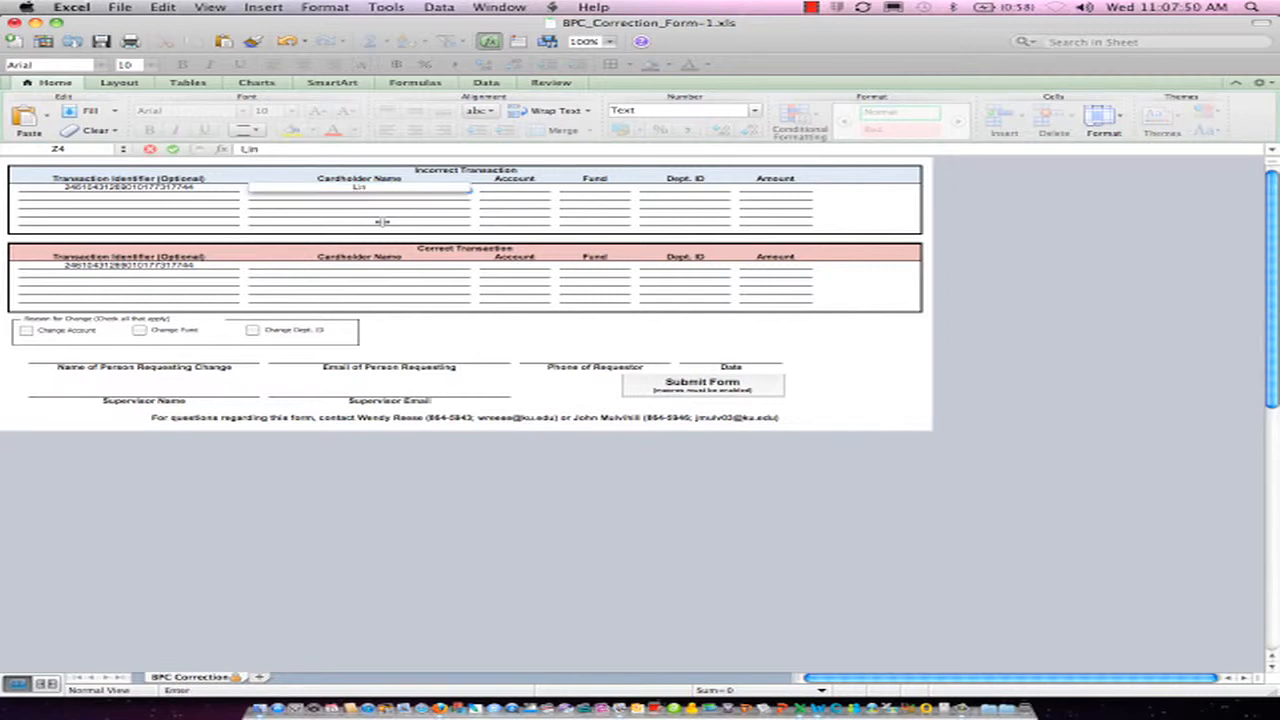
{"action": "key", "text": "Tab"}
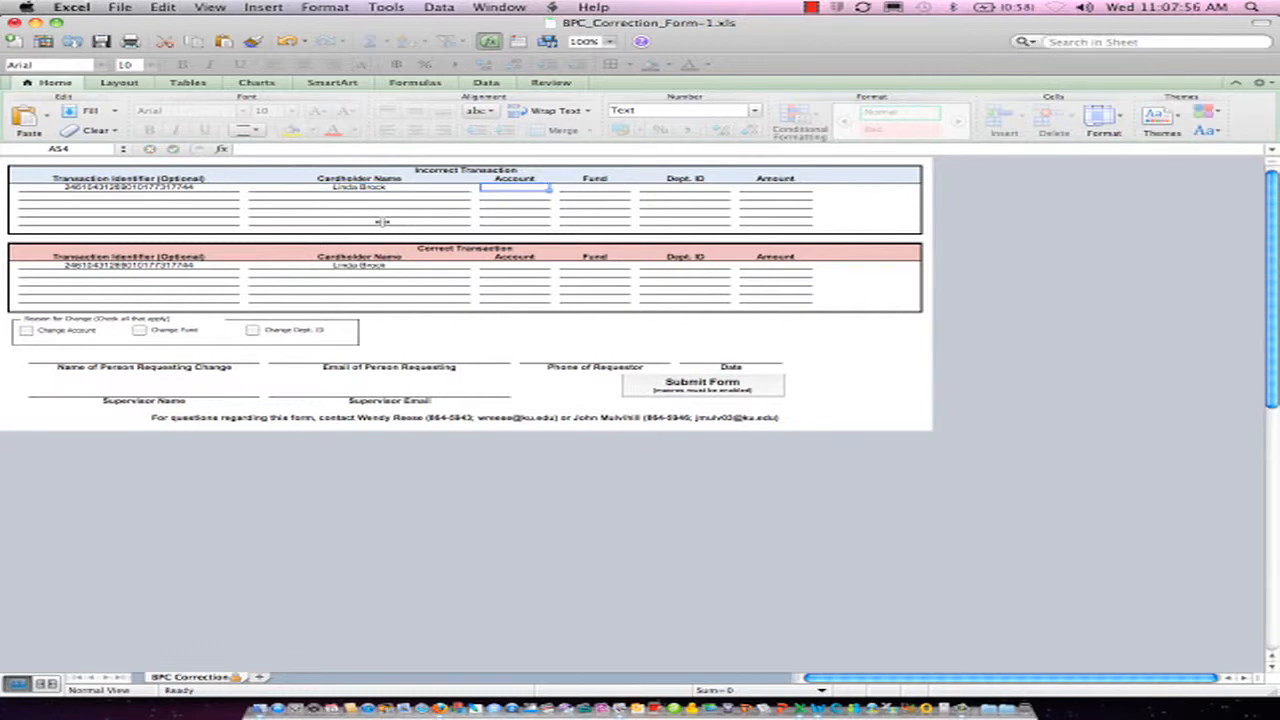
Complete the first Incorrect Transaction row with account 136999, fund 700, department ID 1510001 and amount 11.44
{"action": "type", "text": "13"}
{"action": "type", "text": "6699"}
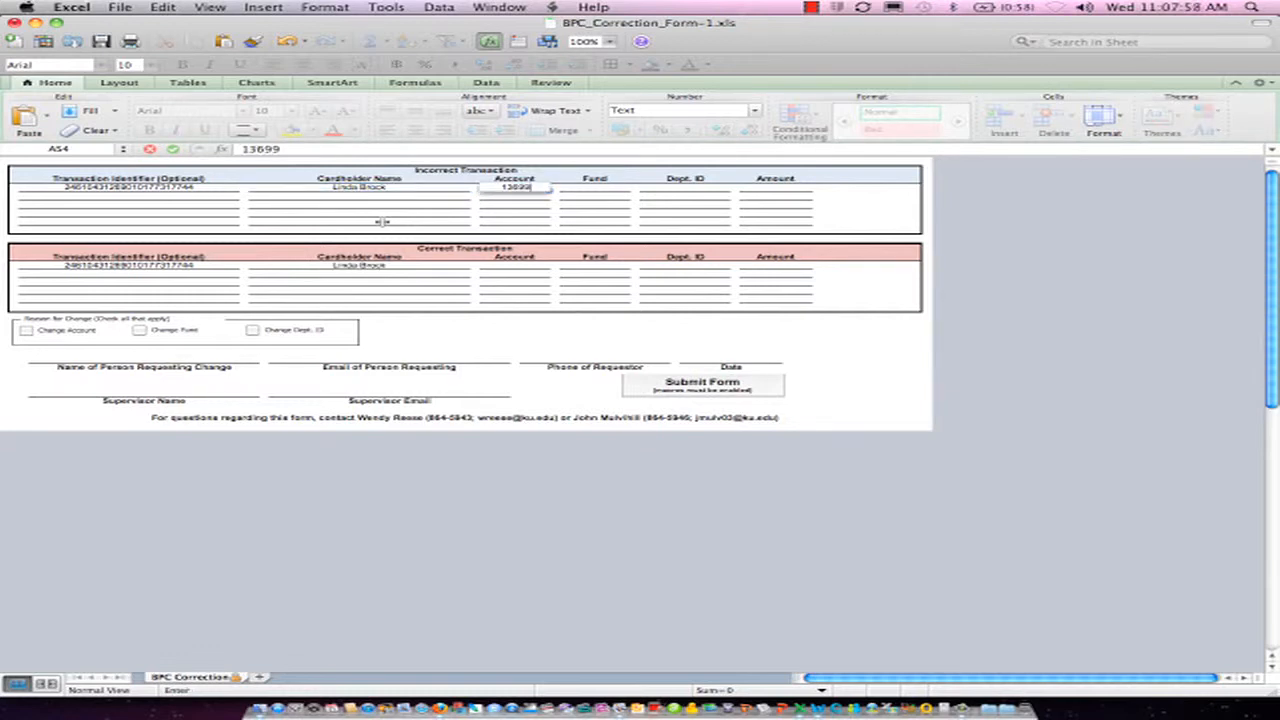
{"action": "key", "text": "Tab"}
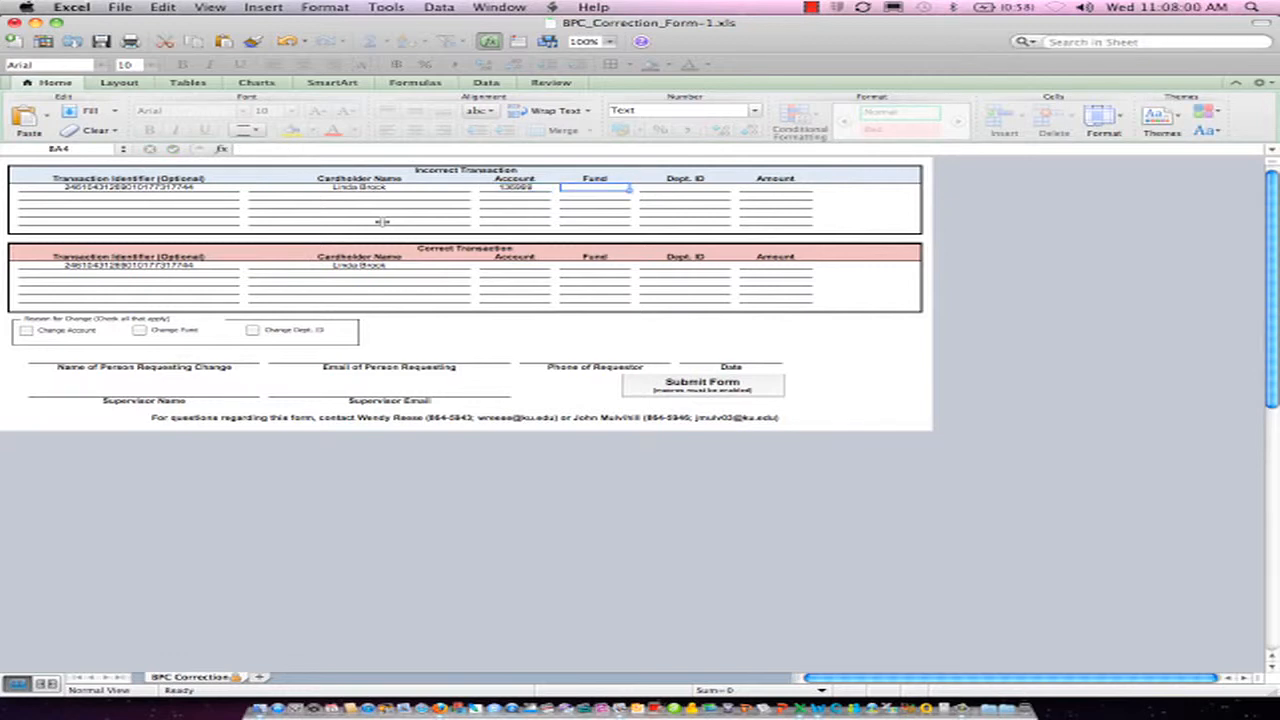
{"action": "type", "text": "700"}
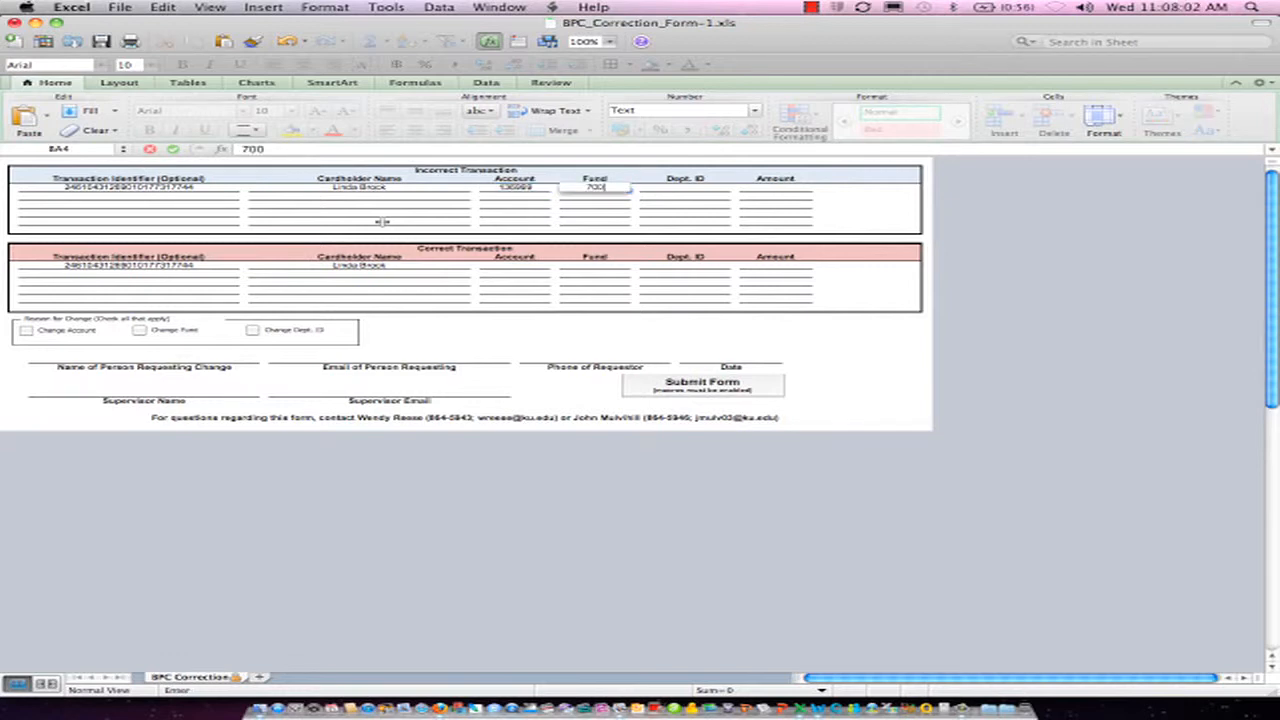
{"action": "key", "text": "Tab"}
{"action": "type", "text": "15"}
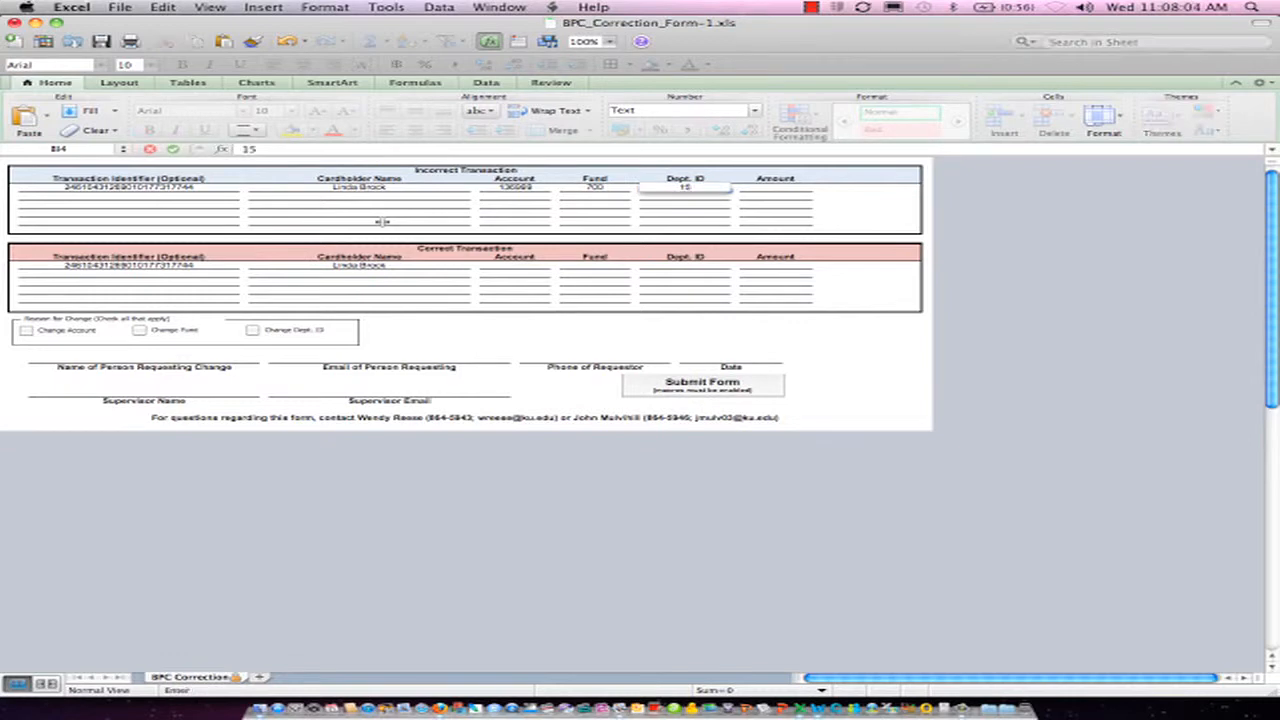
{"action": "type", "text": "10001"}
{"action": "left_click", "coordinate": [770, 187]}
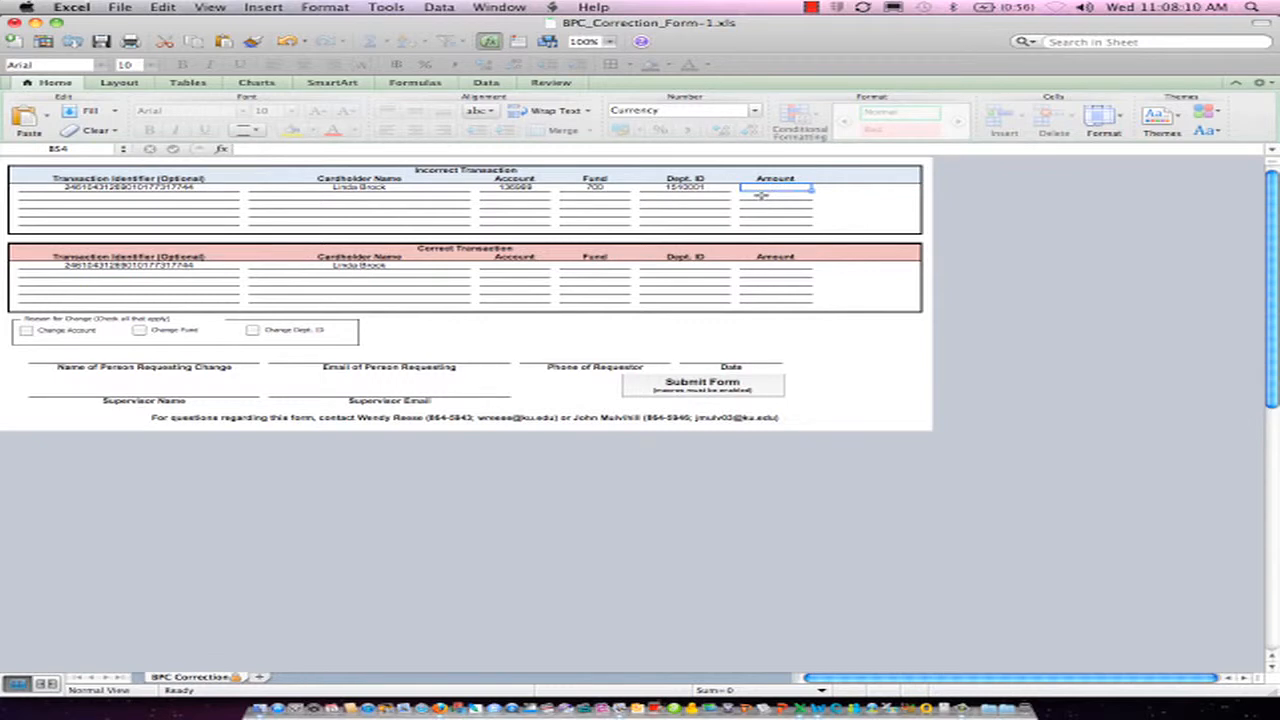
{"action": "type", "text": "11.4"}
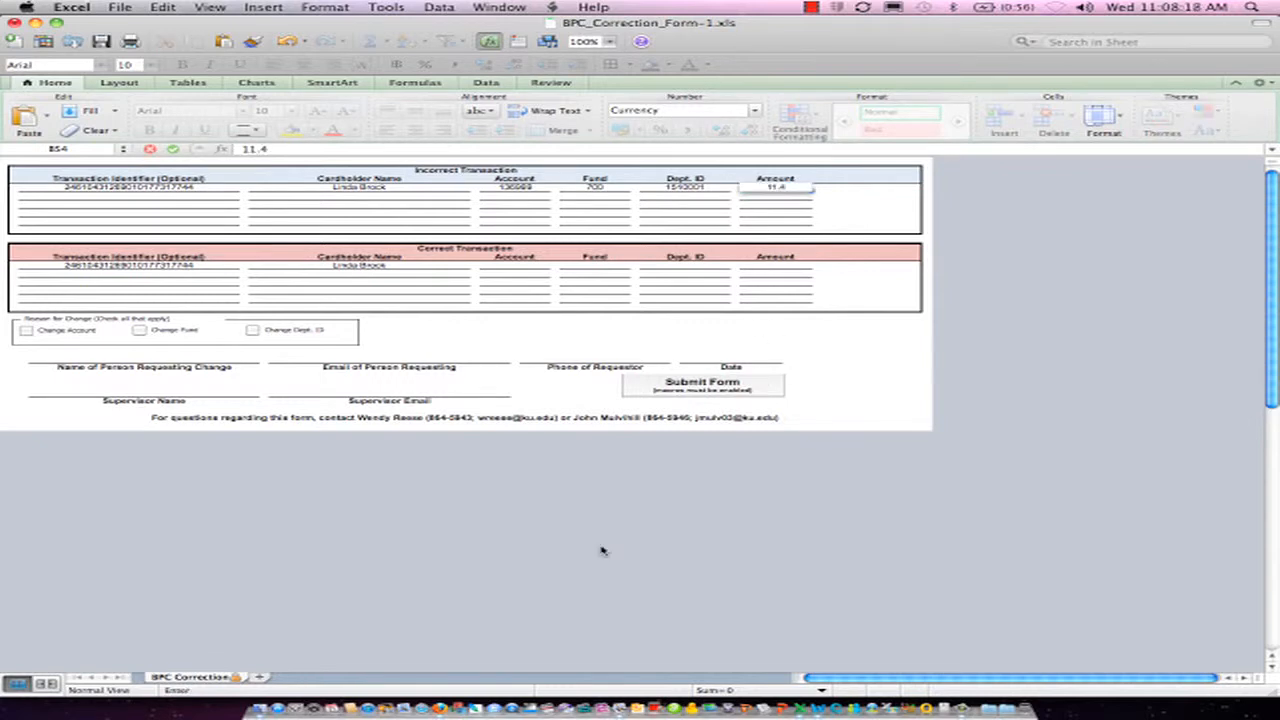
{"action": "type", "text": "4"}
Fill the first Correct Transaction row with account 136900, fund 700, department ID 1510001 and amount 11.44, and mark Change Account as the reason
{"action": "left_click", "coordinate": [508, 265]}
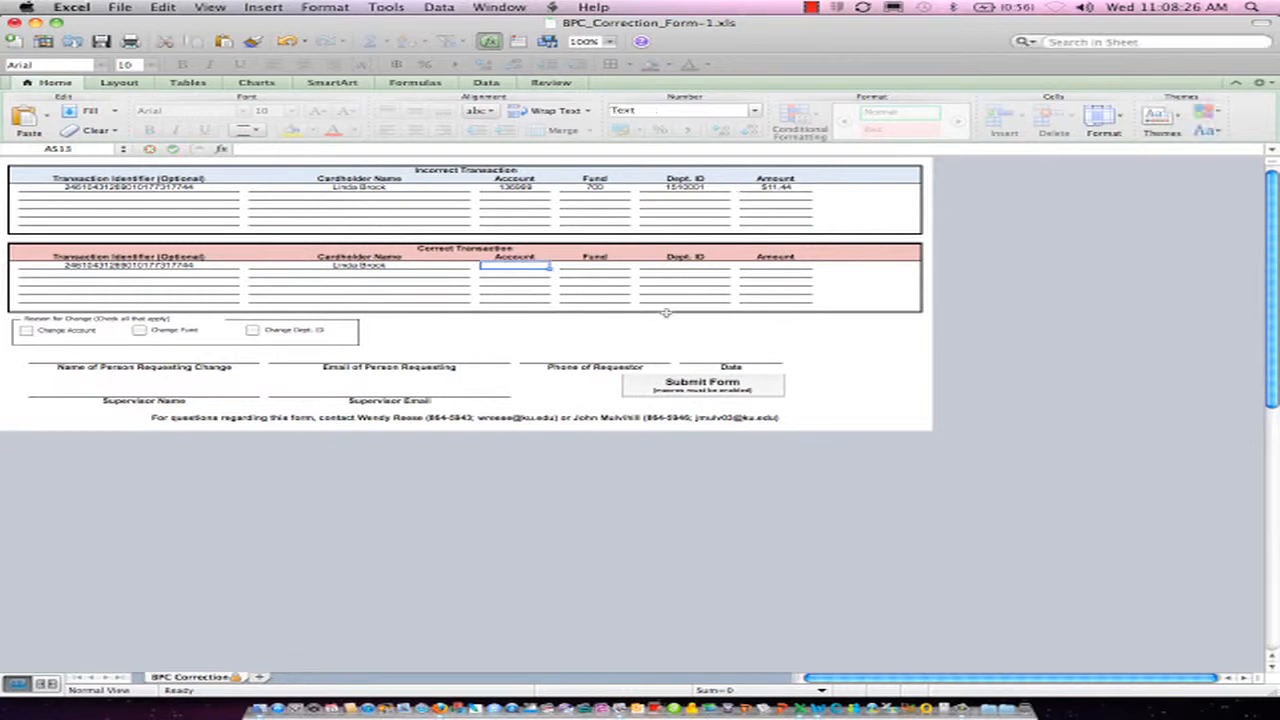
{"action": "type", "text": "136900"}
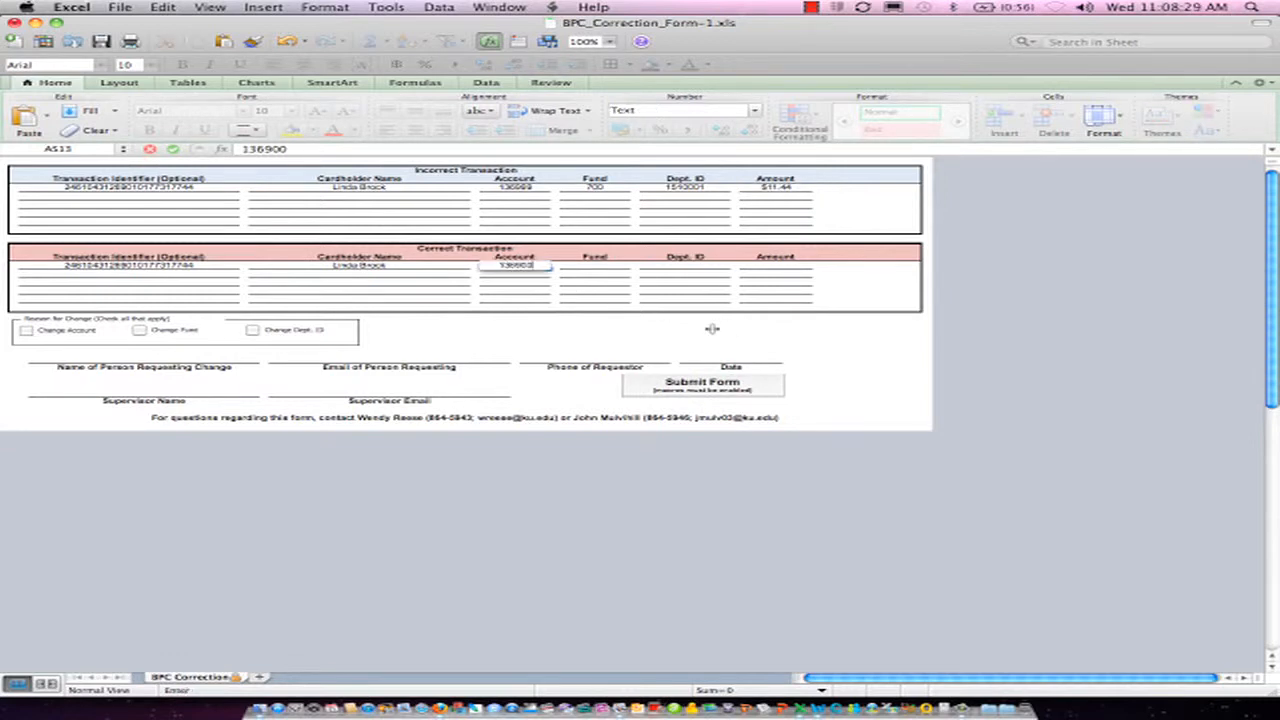
{"action": "left_click", "coordinate": [599, 263]}
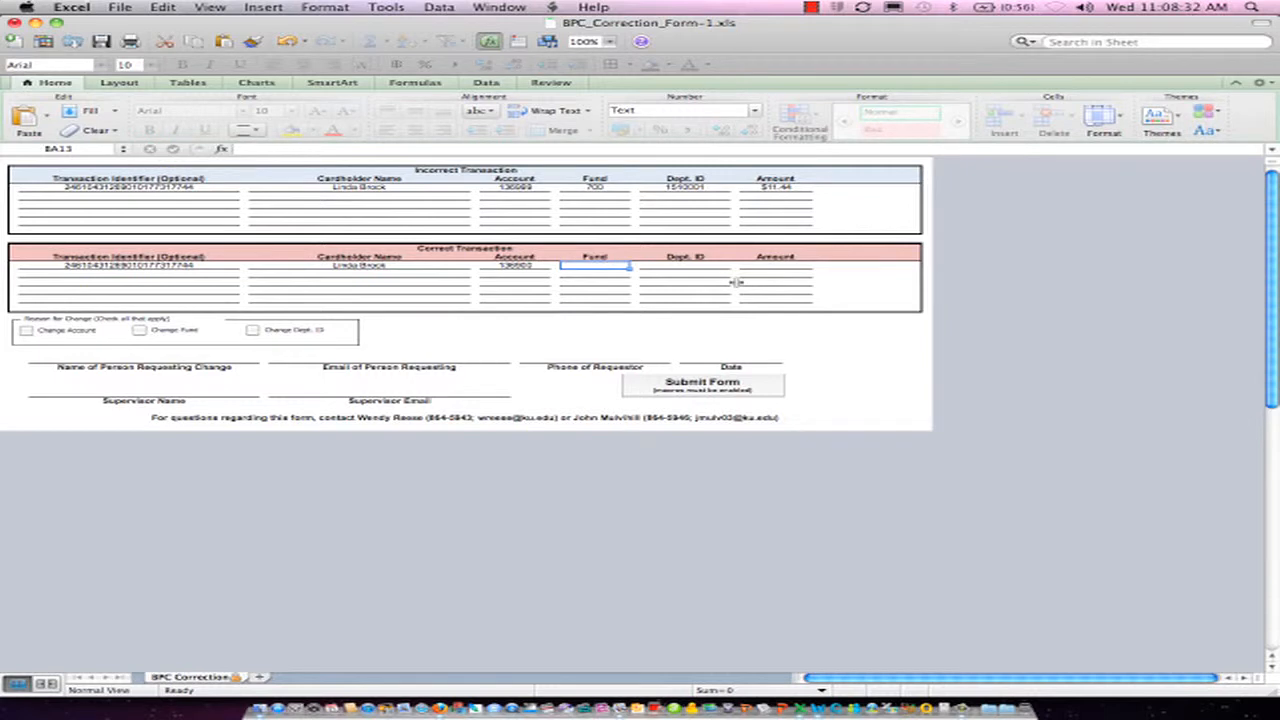
{"action": "type", "text": "700"}
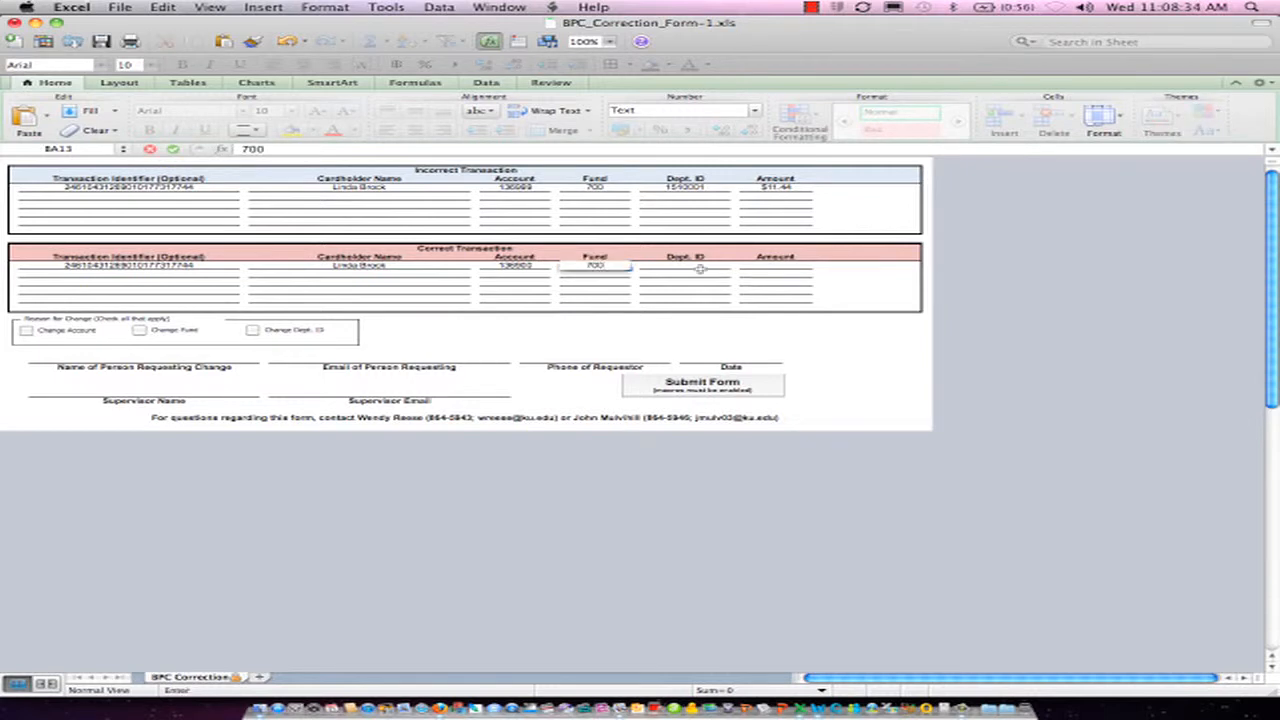
{"action": "left_click", "coordinate": [686, 265]}
{"action": "type", "text": "15"}
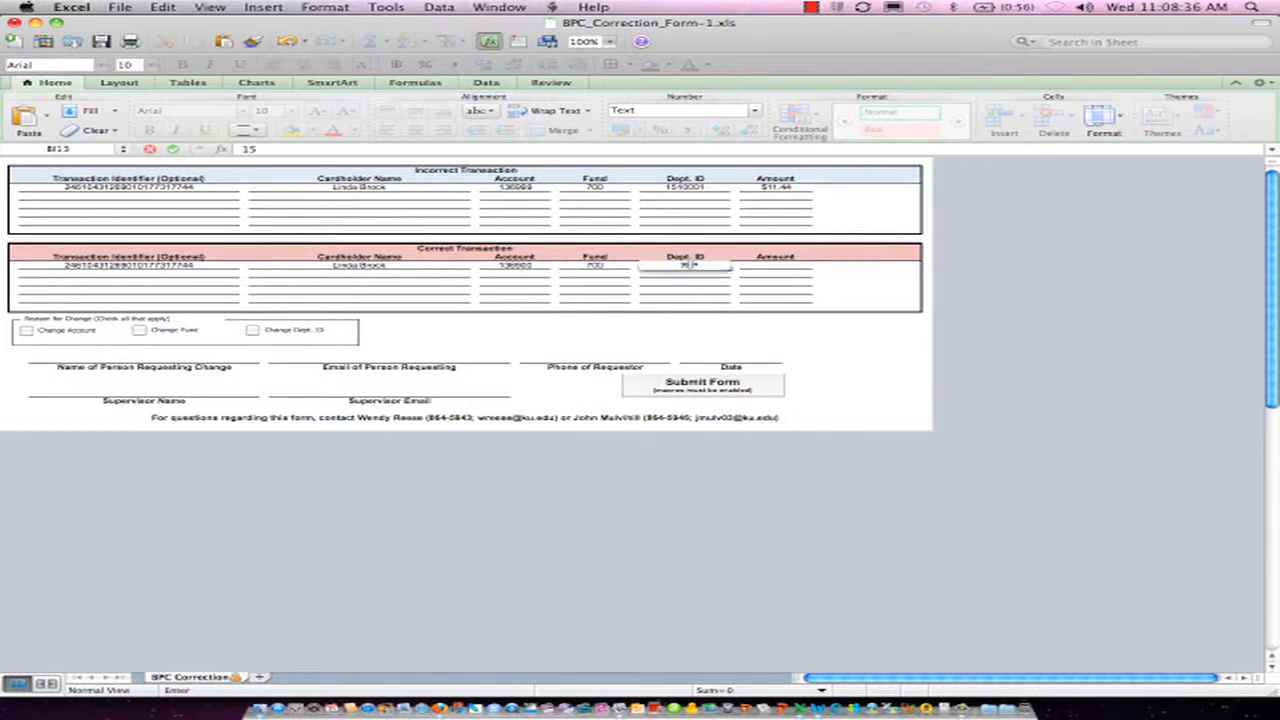
{"action": "type", "text": "10001"}
{"action": "left_click", "coordinate": [751, 270]}
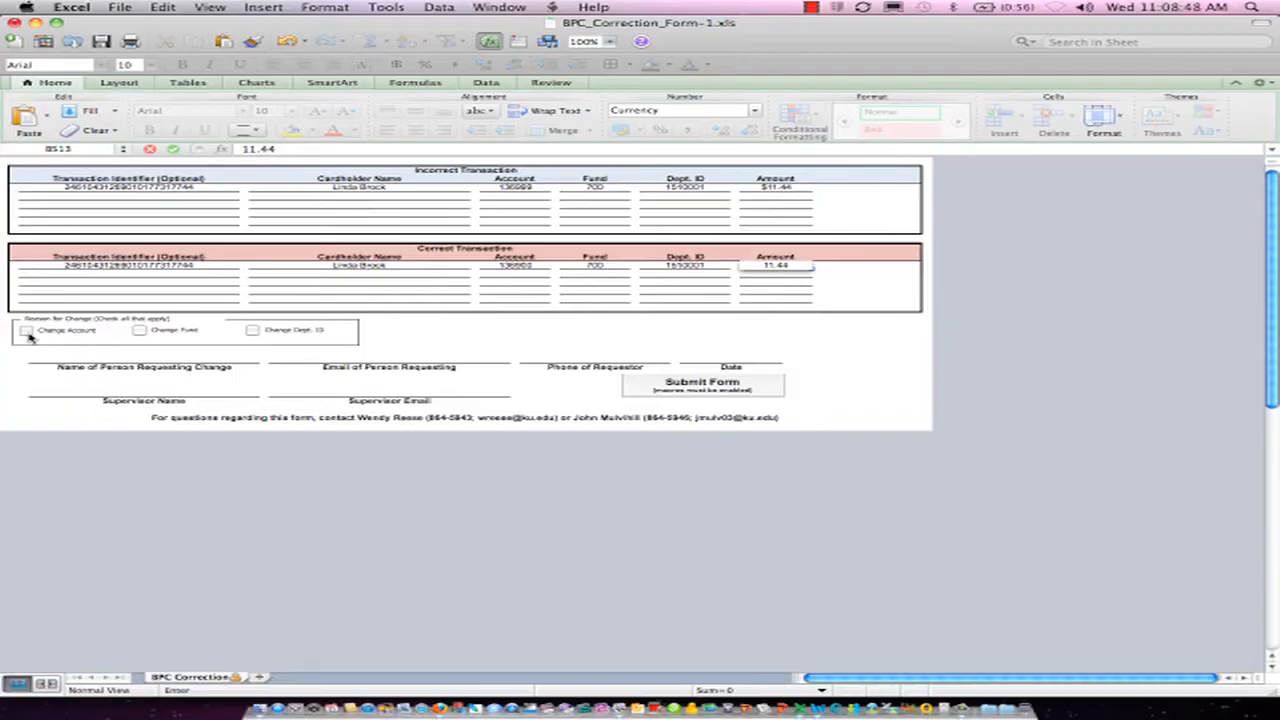
{"action": "left_click", "coordinate": [27, 333]}
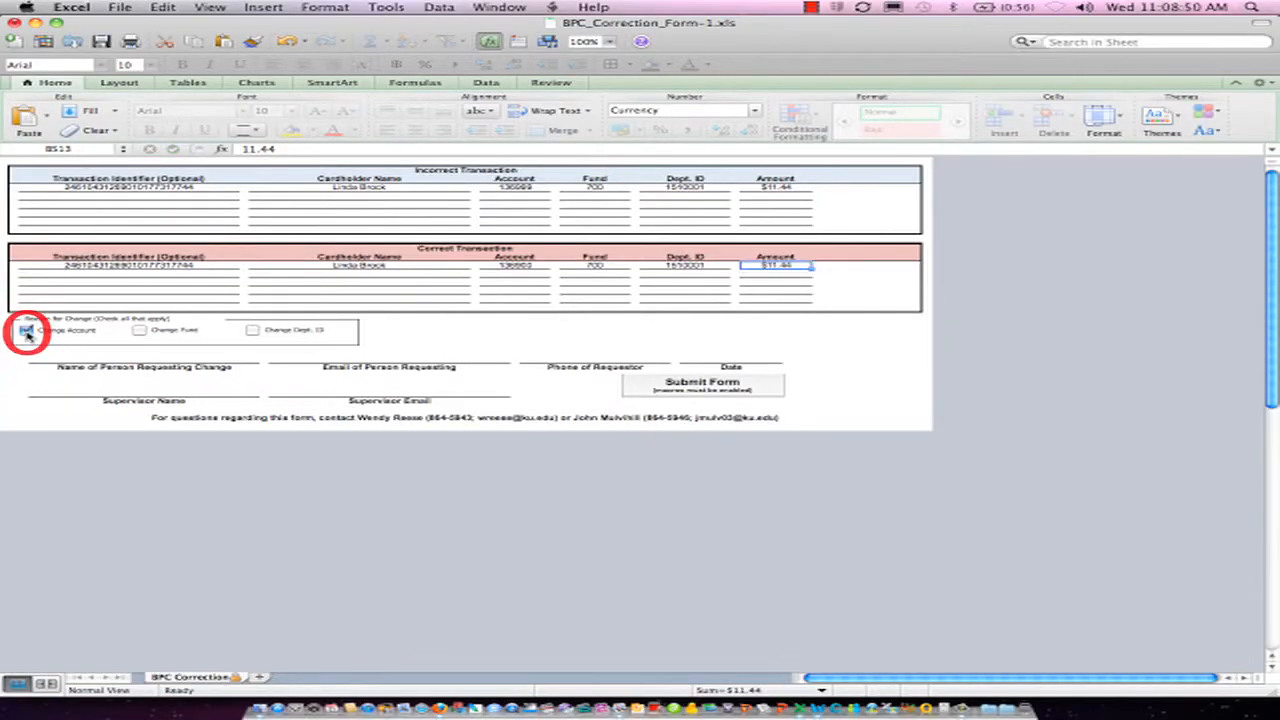
Enter the requester's full name and e-mail address in the requester fields of the correction form
{"action": "left_click", "coordinate": [129, 358]}
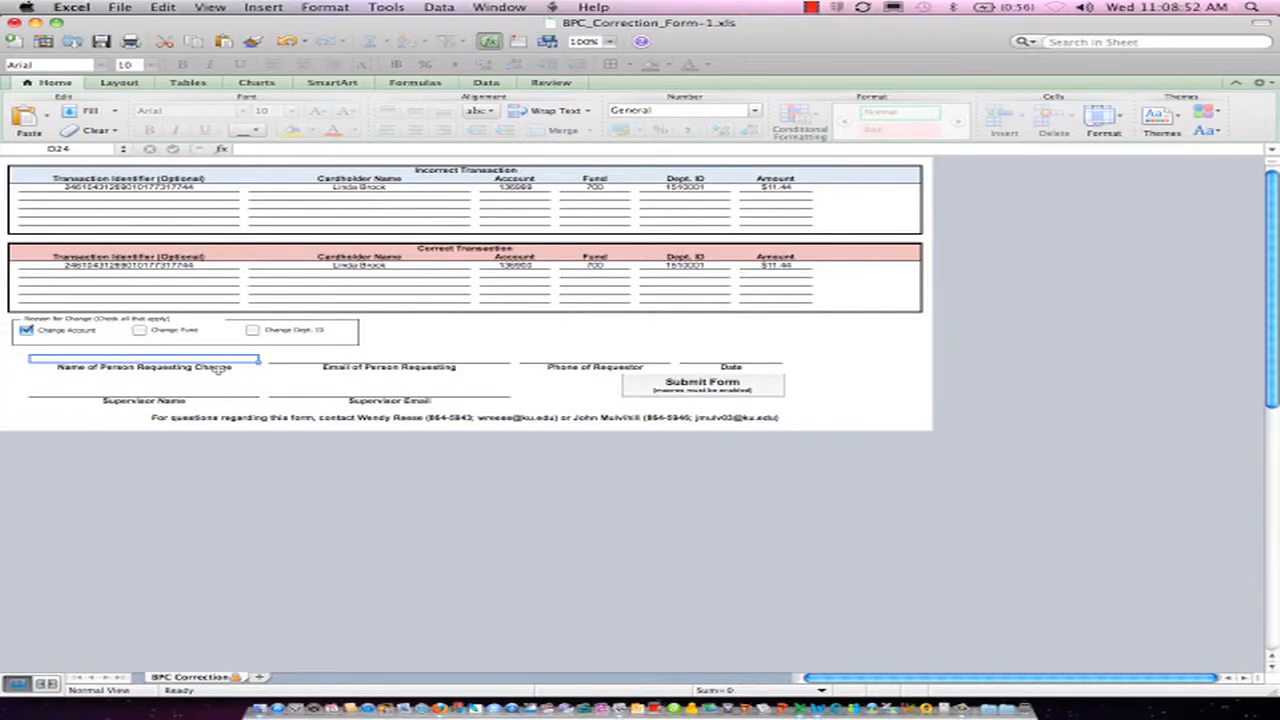
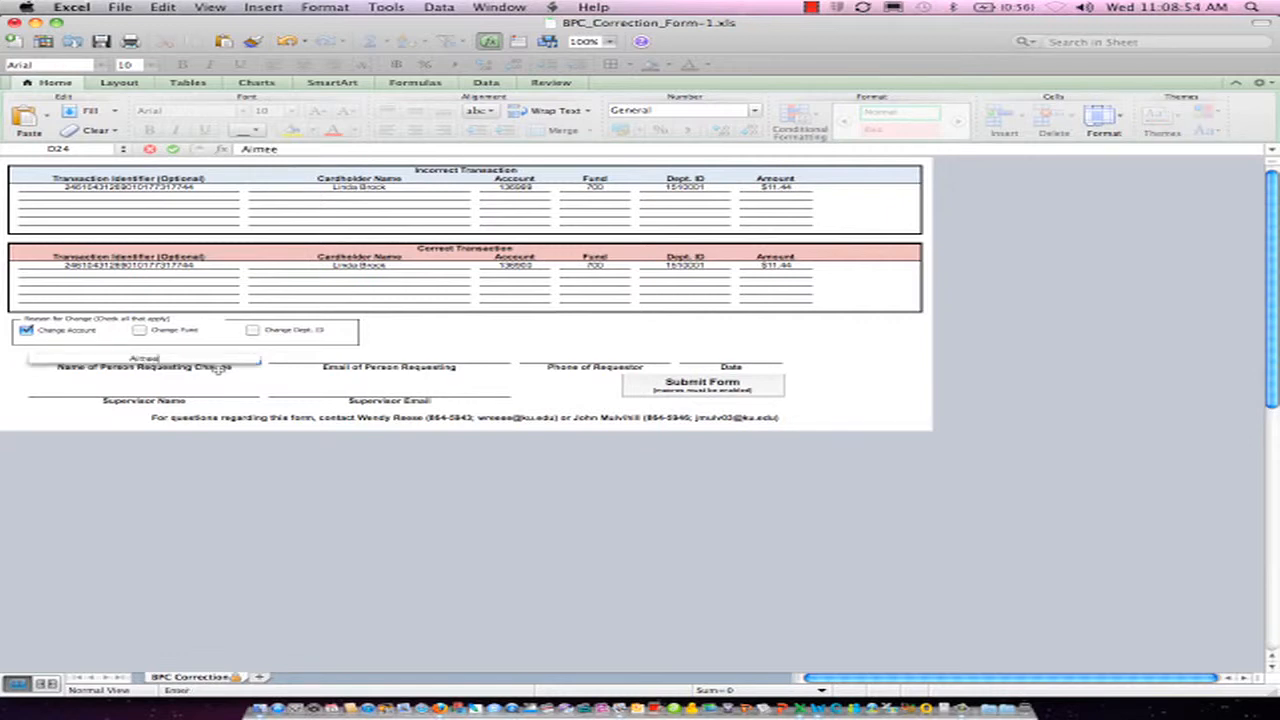
{"action": "key", "text": "Tab"}
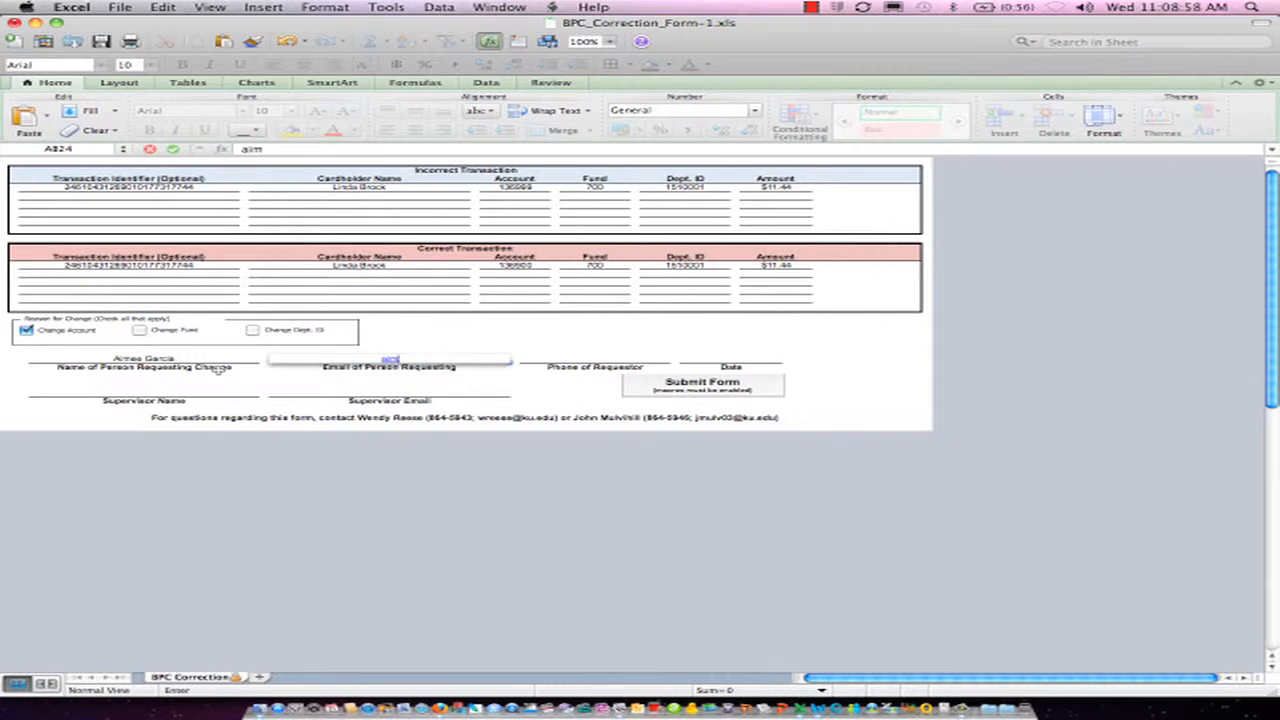
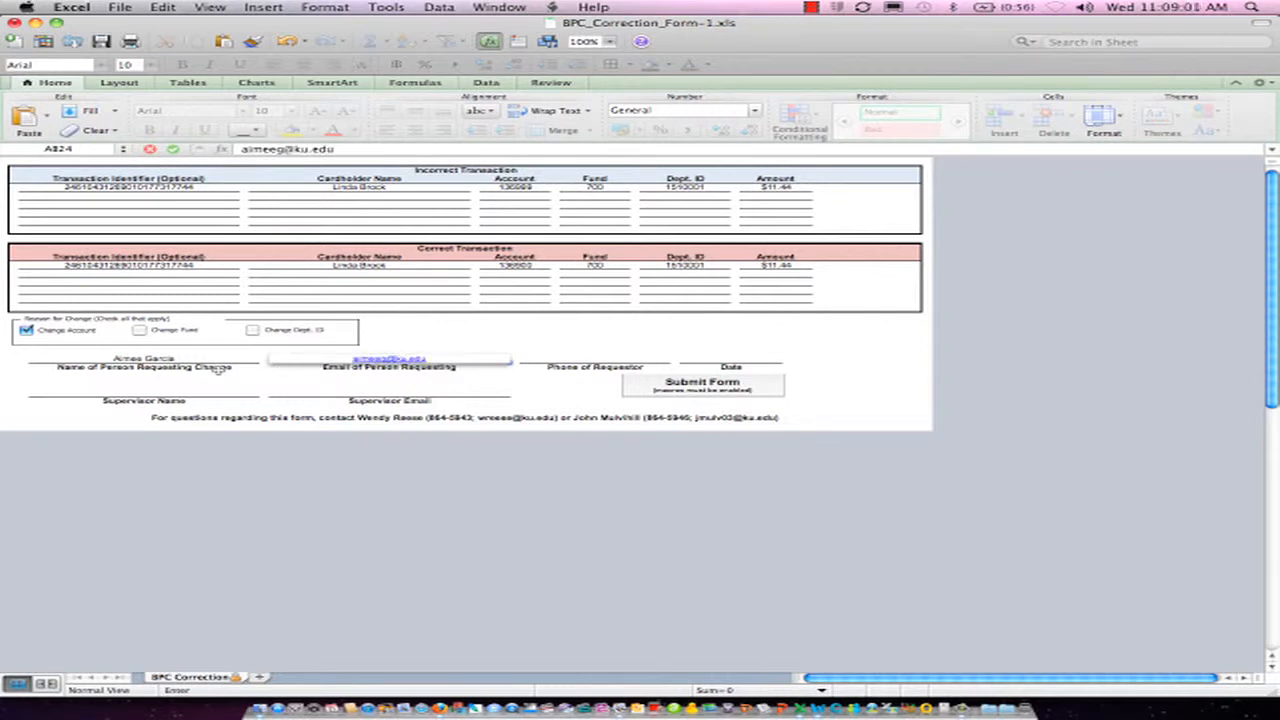
{"action": "key", "text": "Tab"}
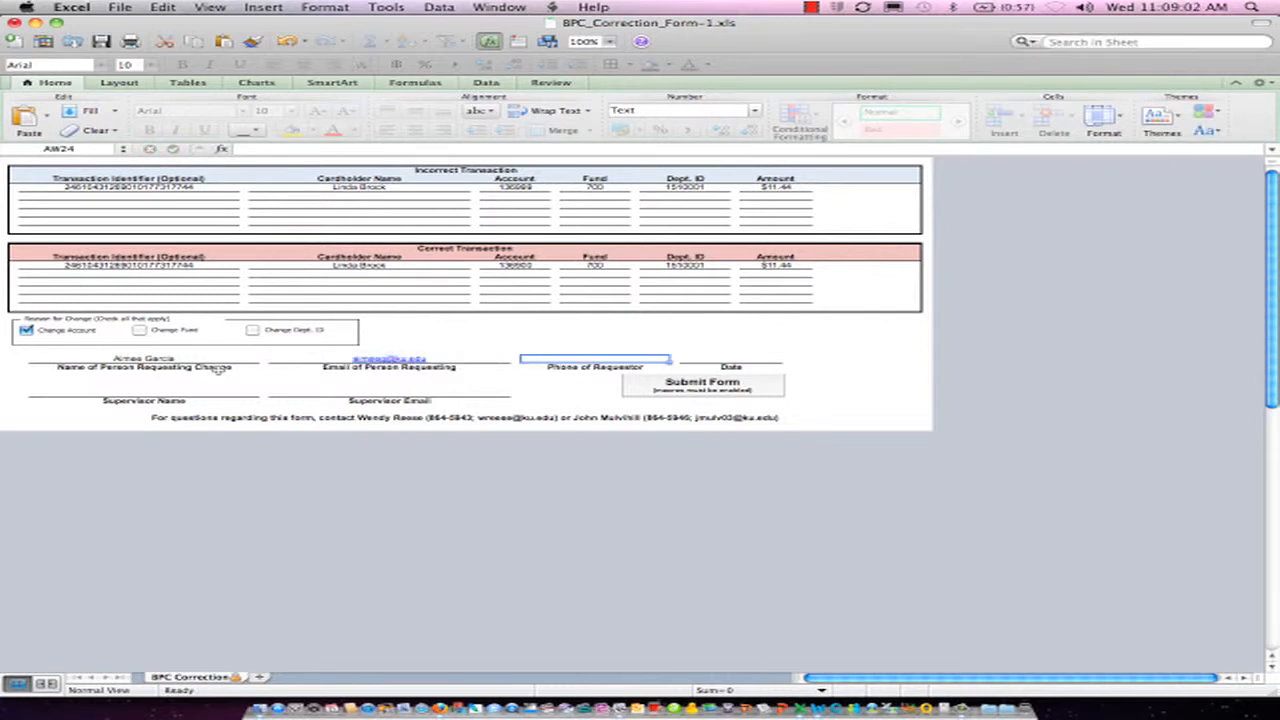
Enter the requester's phone number and set the request date to 12/21/11
{"action": "type", "text": "86459"}
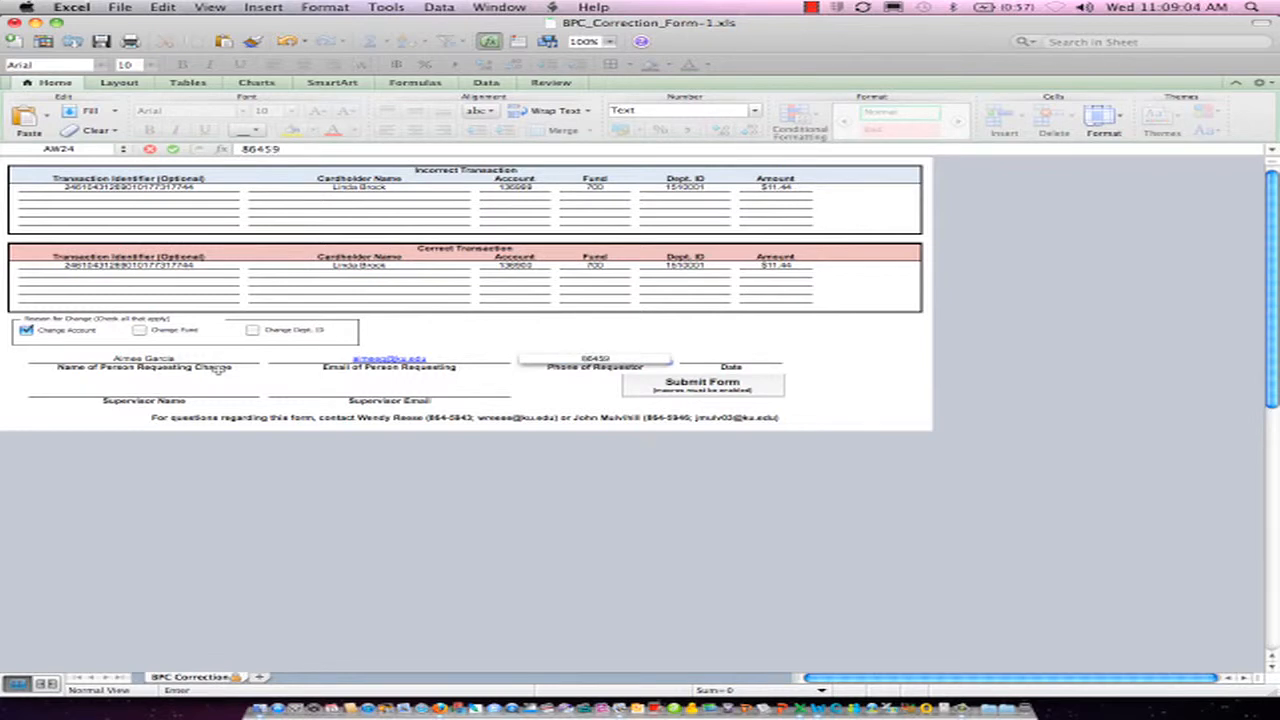
{"action": "type", "text": "64"}
{"action": "left_click", "coordinate": [708, 357]}
{"action": "type", "text": "12/"}
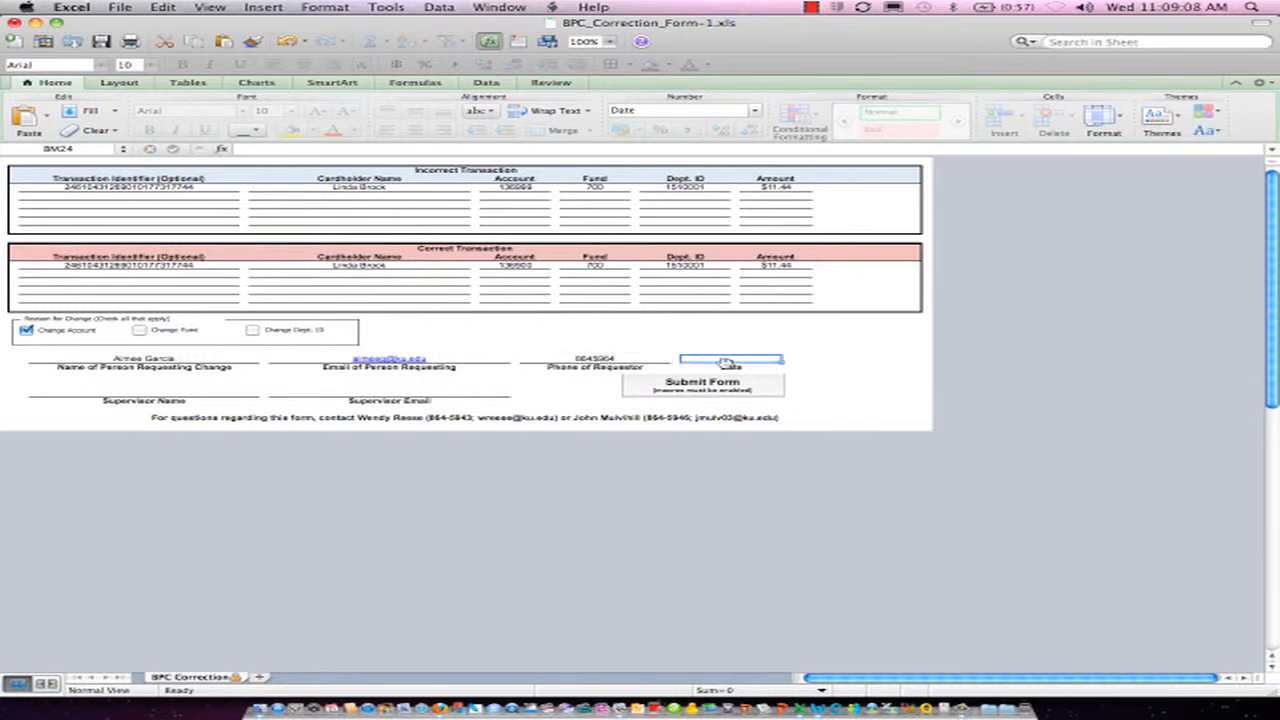
{"action": "type", "text": "21/11"}
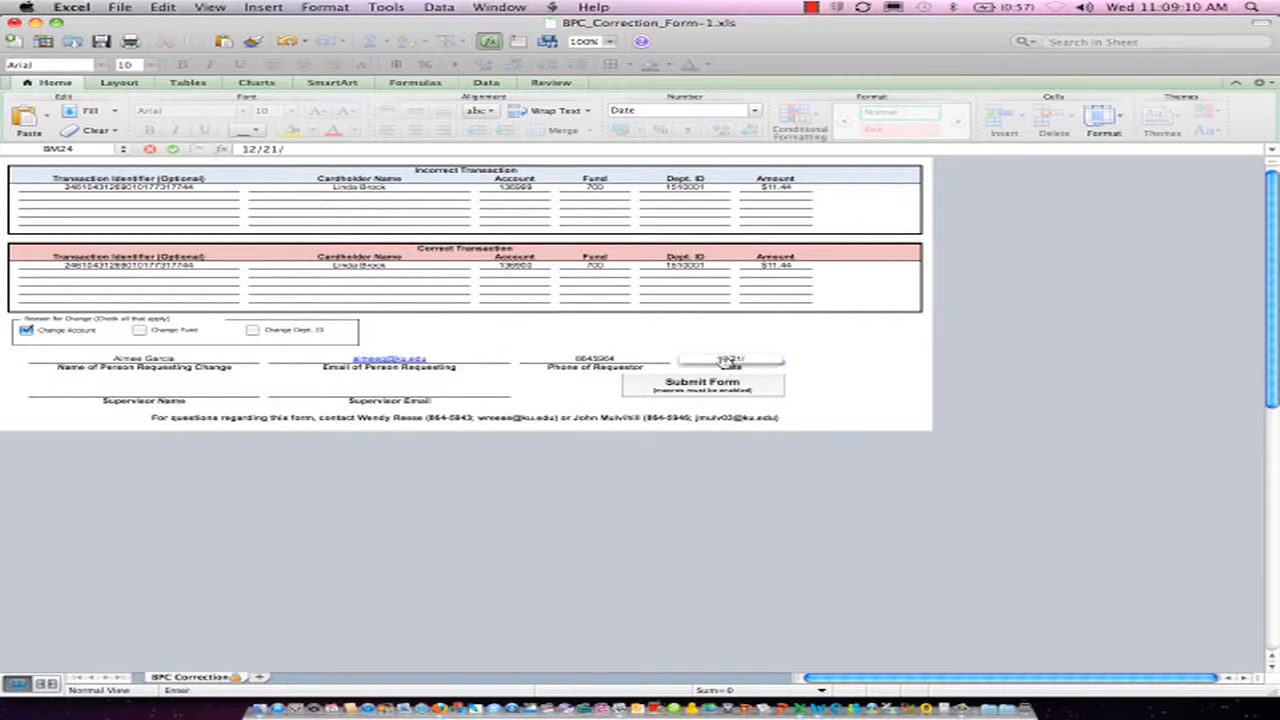
Fill in the supervisor's full name and e-mail address on the correction form
{"action": "left_click", "coordinate": [194, 396]}
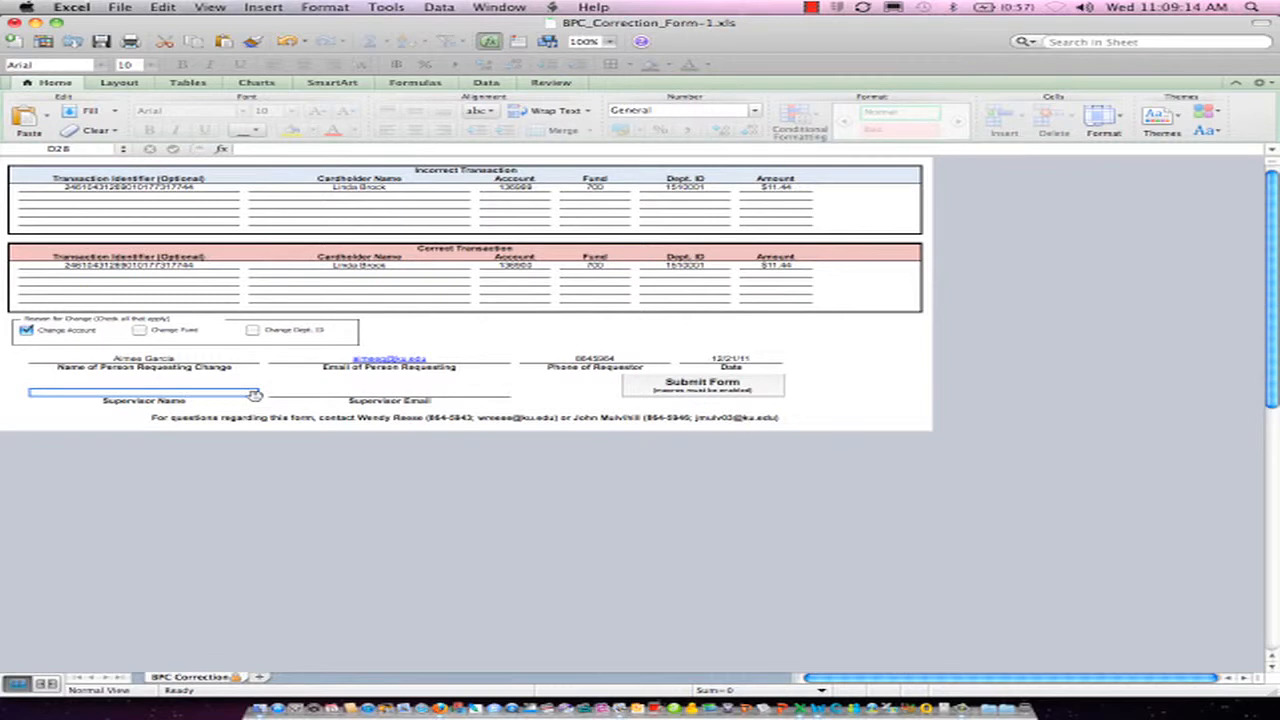
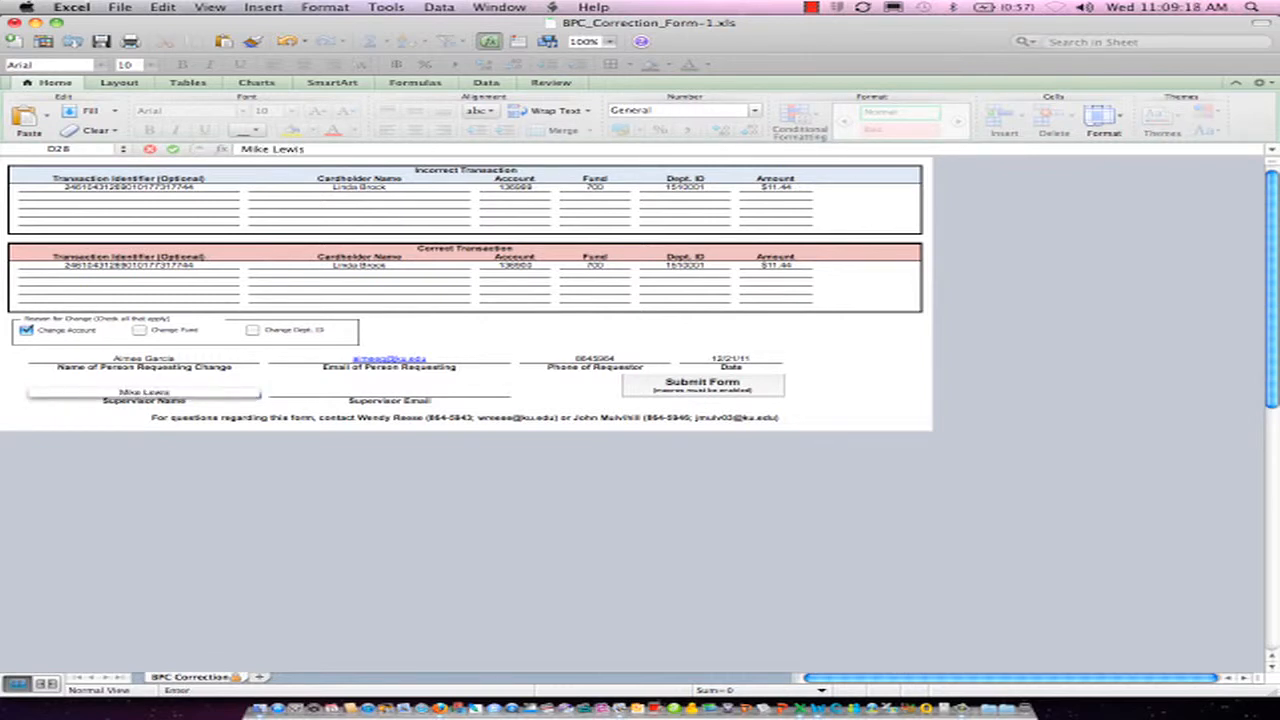
{"action": "key", "text": "Tab"}
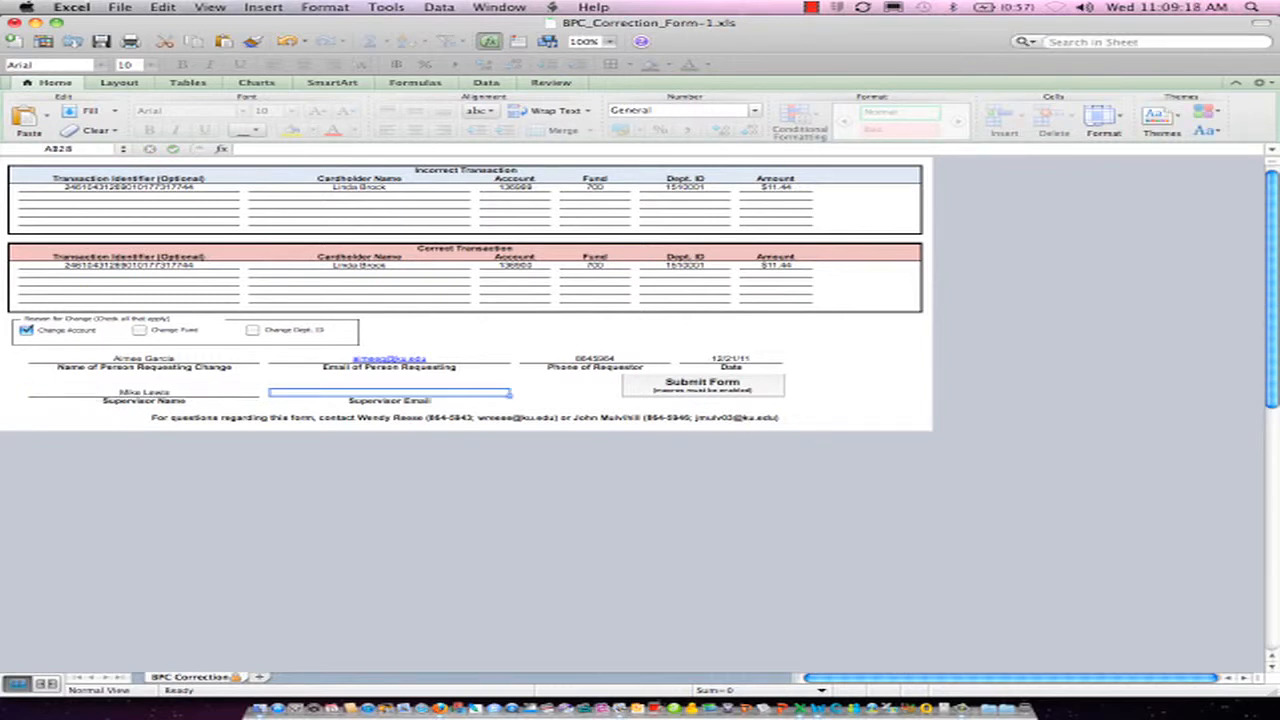
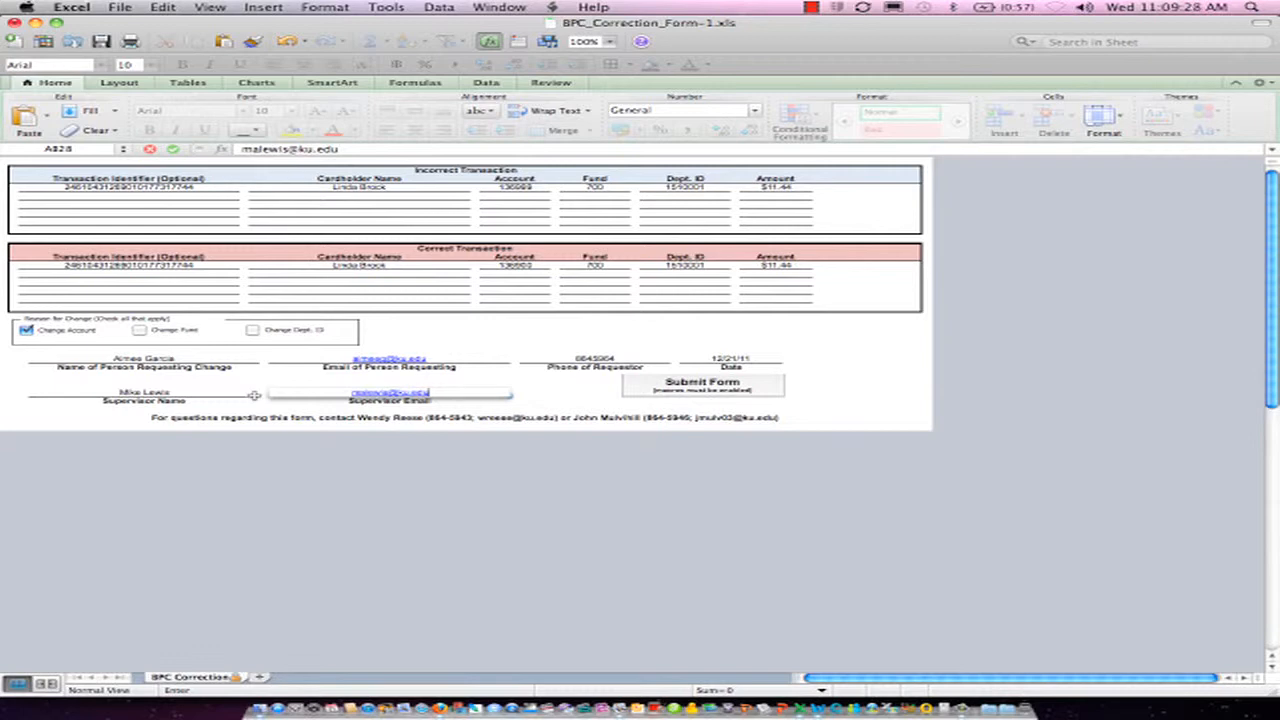
Save the completed form to the Desktop as BPC_Correction_Form-1 in Excel 97-2004 Workbook format
{"action": "left_click", "coordinate": [126, 10]}
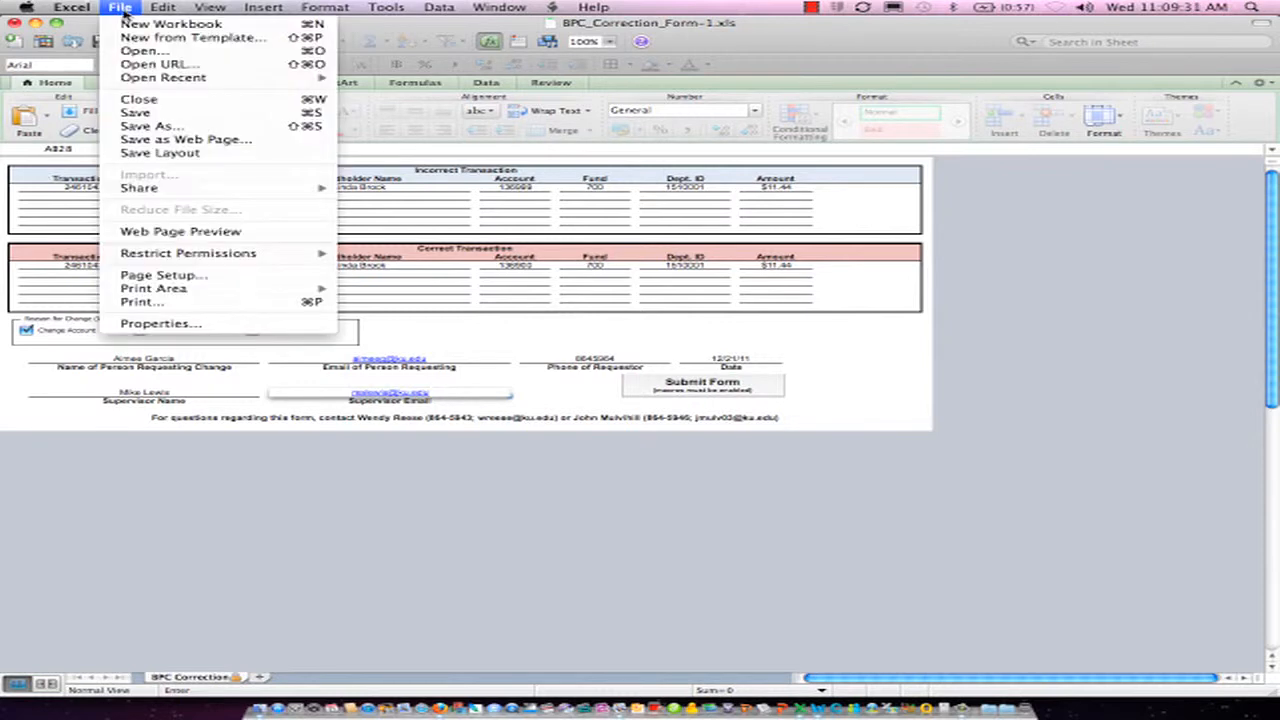
{"action": "left_click", "coordinate": [160, 126]}
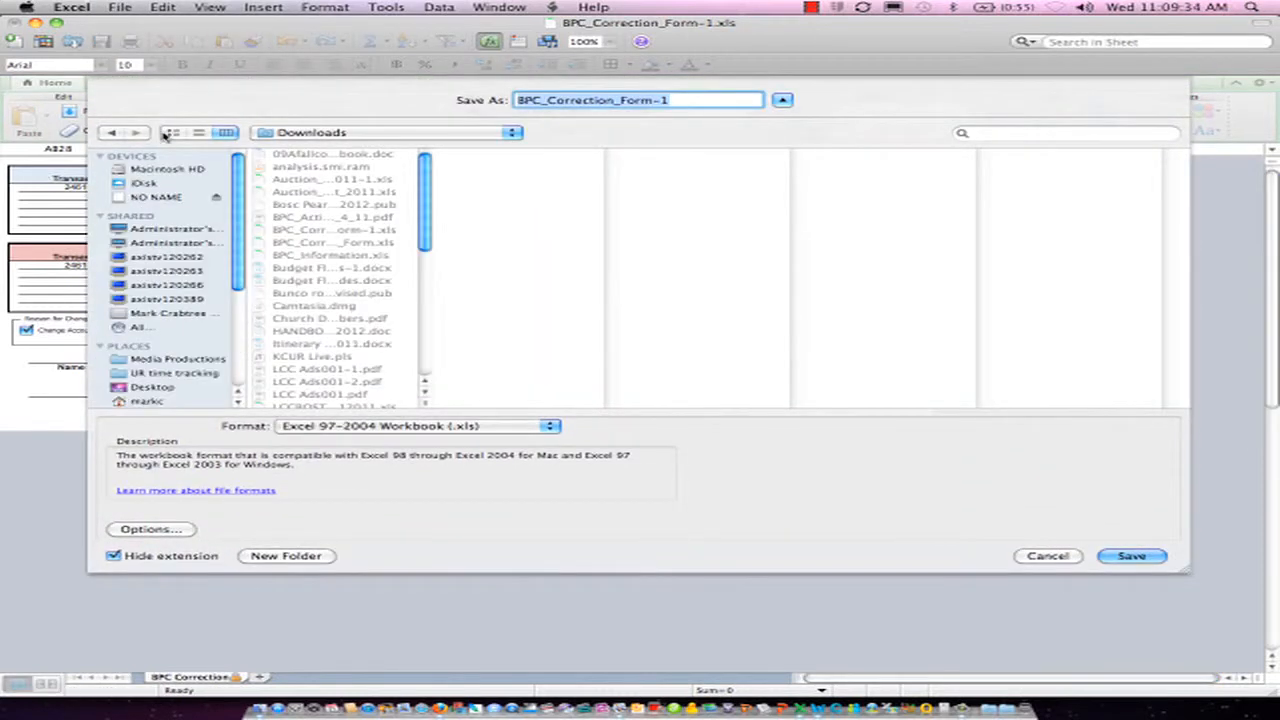
{"action": "left_click_drag", "start_coordinate": [238, 266], "coordinate": [240, 282]}
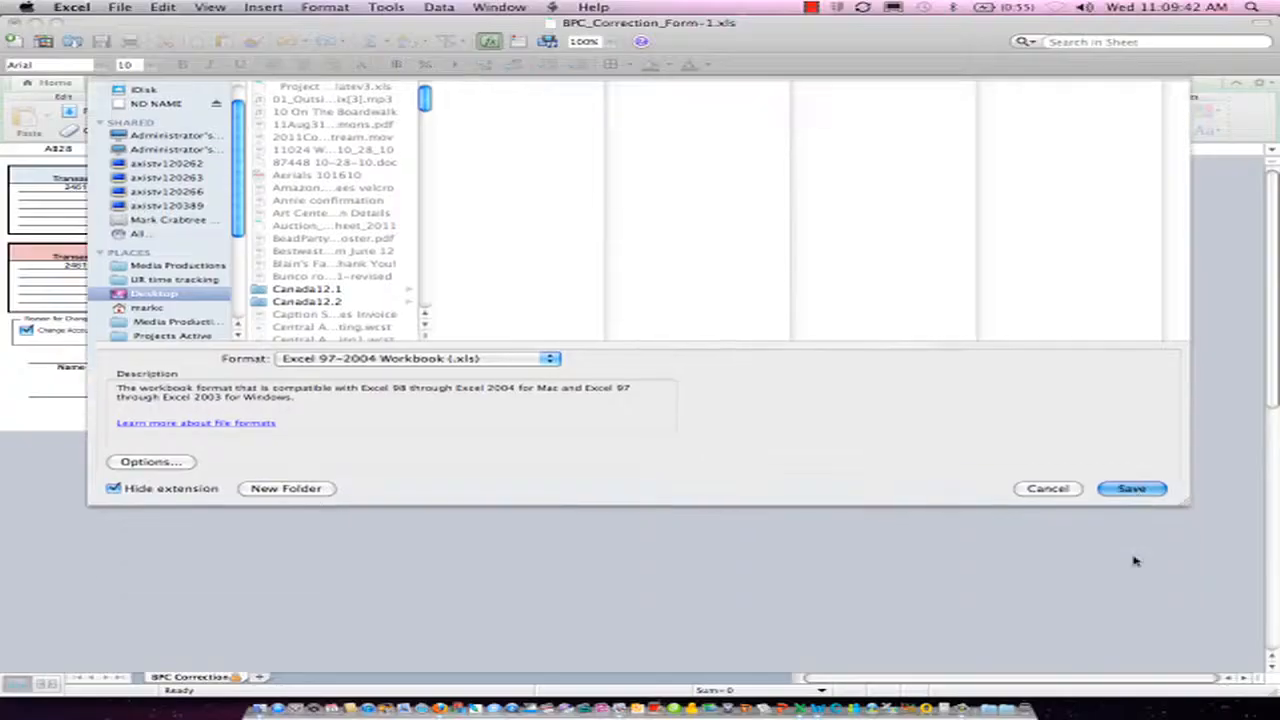
{"action": "key", "text": "Return"}
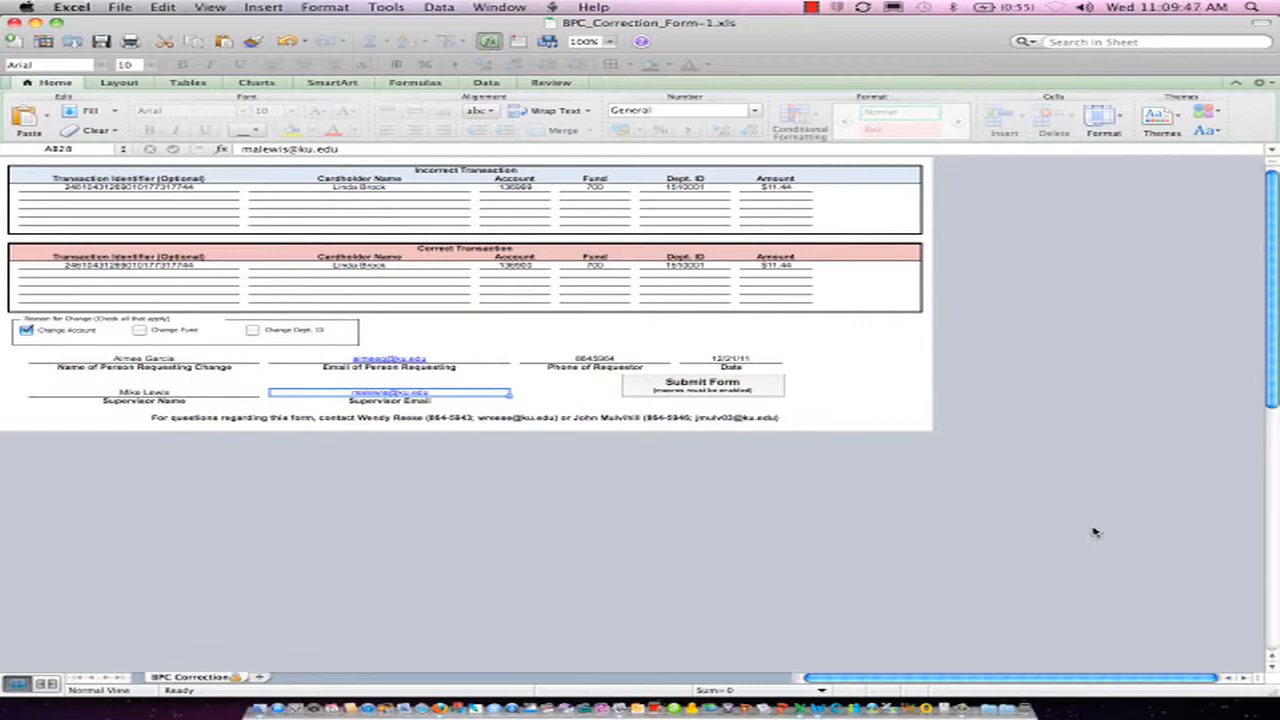
Switch to the Reconcile Statement page in Firefox and add the comment "supplies for office" to transaction line 3
{"action": "key", "text": "super+Tab"}
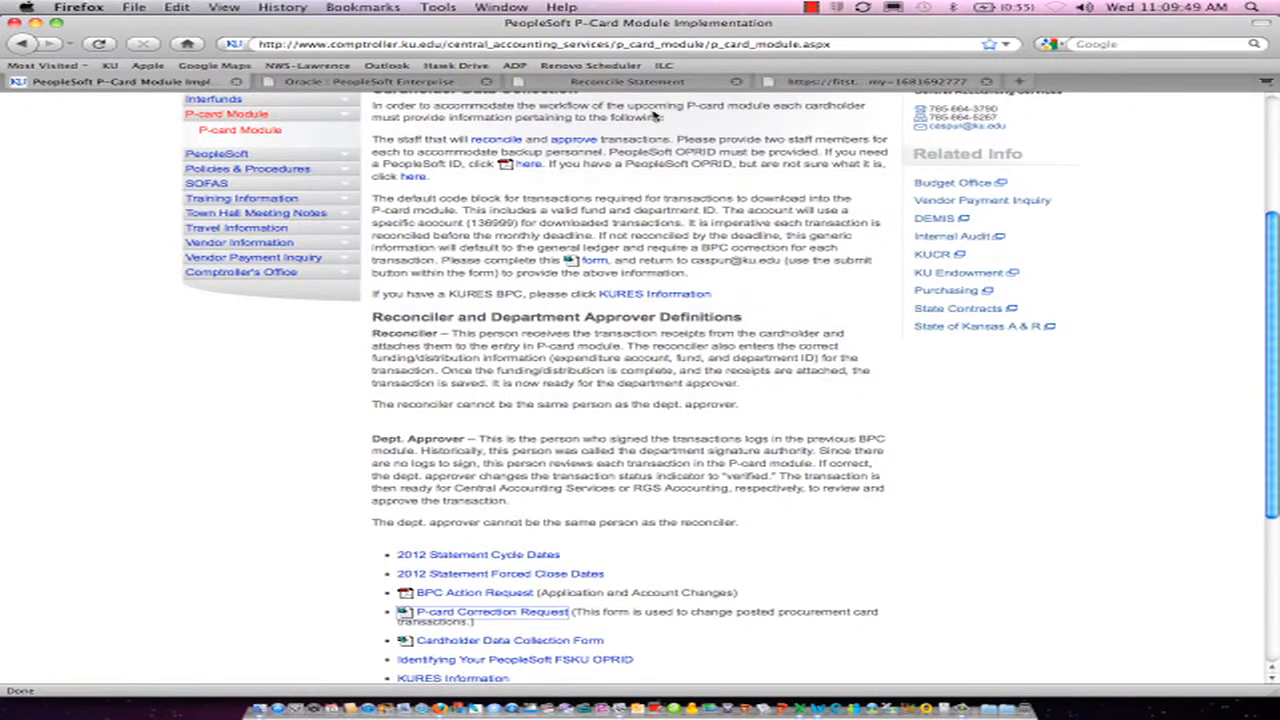
{"action": "left_click", "coordinate": [624, 81]}
{"action": "left_click", "coordinate": [690, 335]}
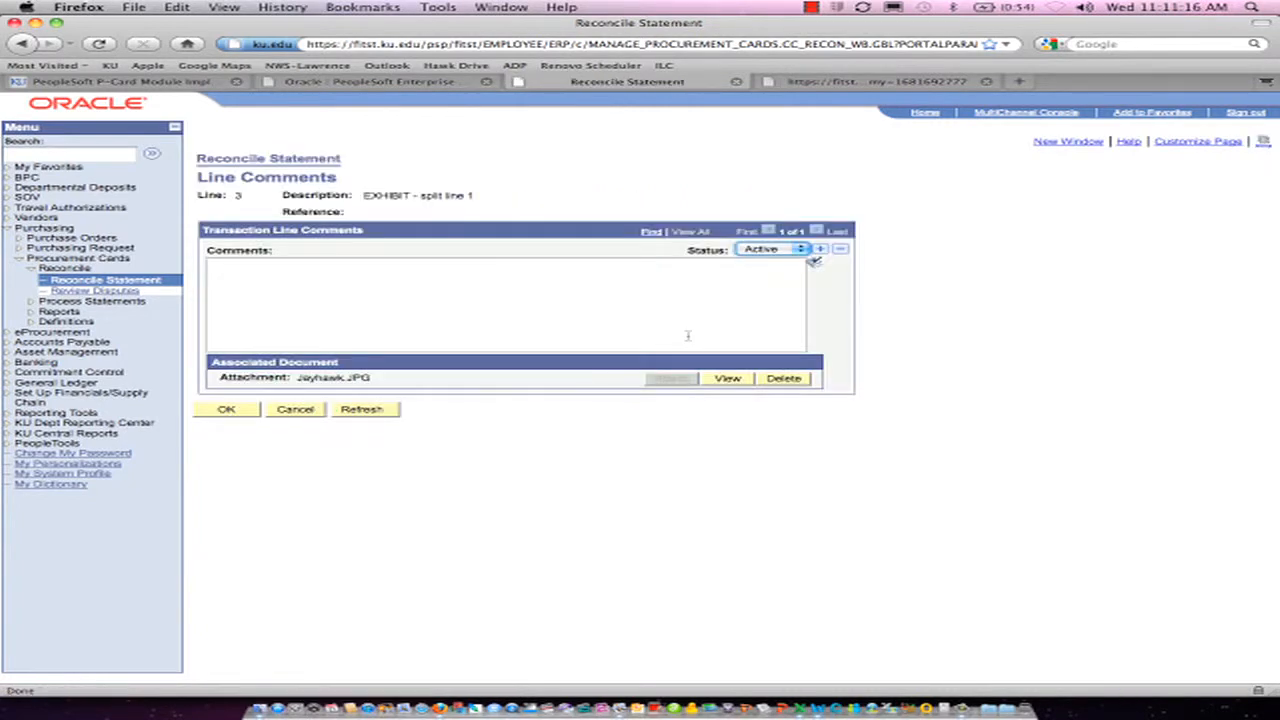
{"action": "left_click", "coordinate": [546, 290]}
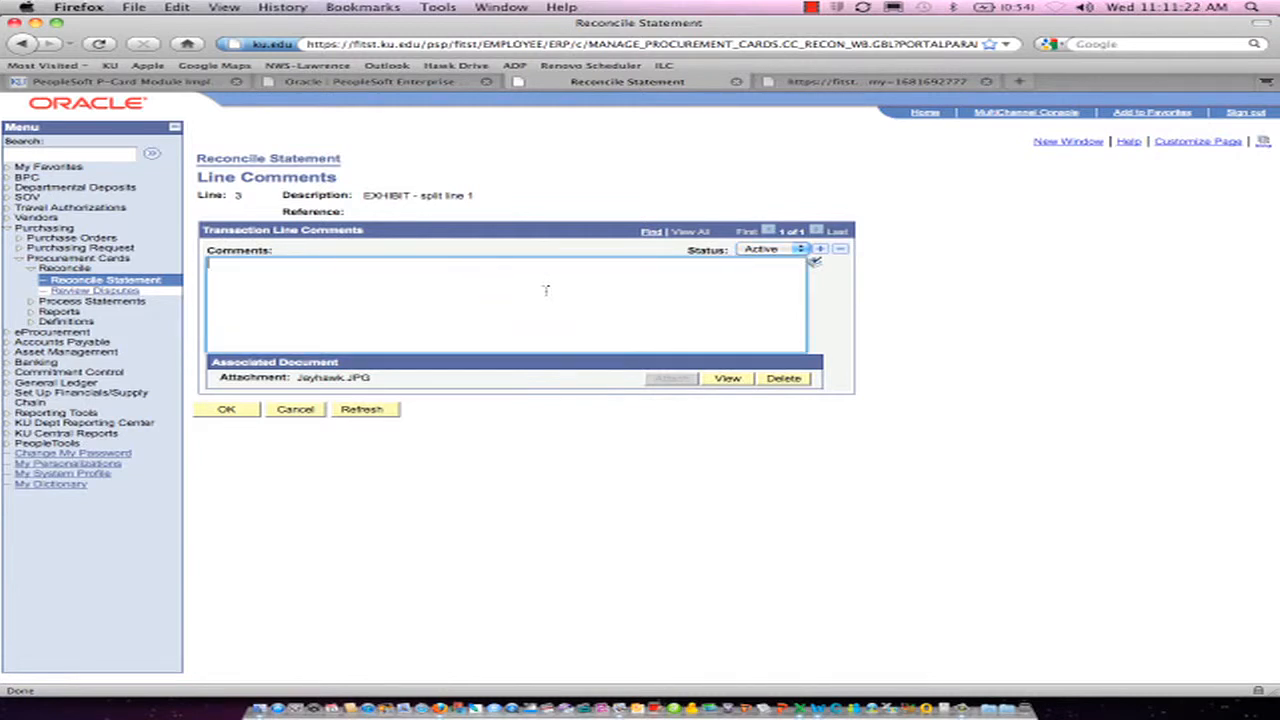
{"action": "type", "text": "supplies for office"}
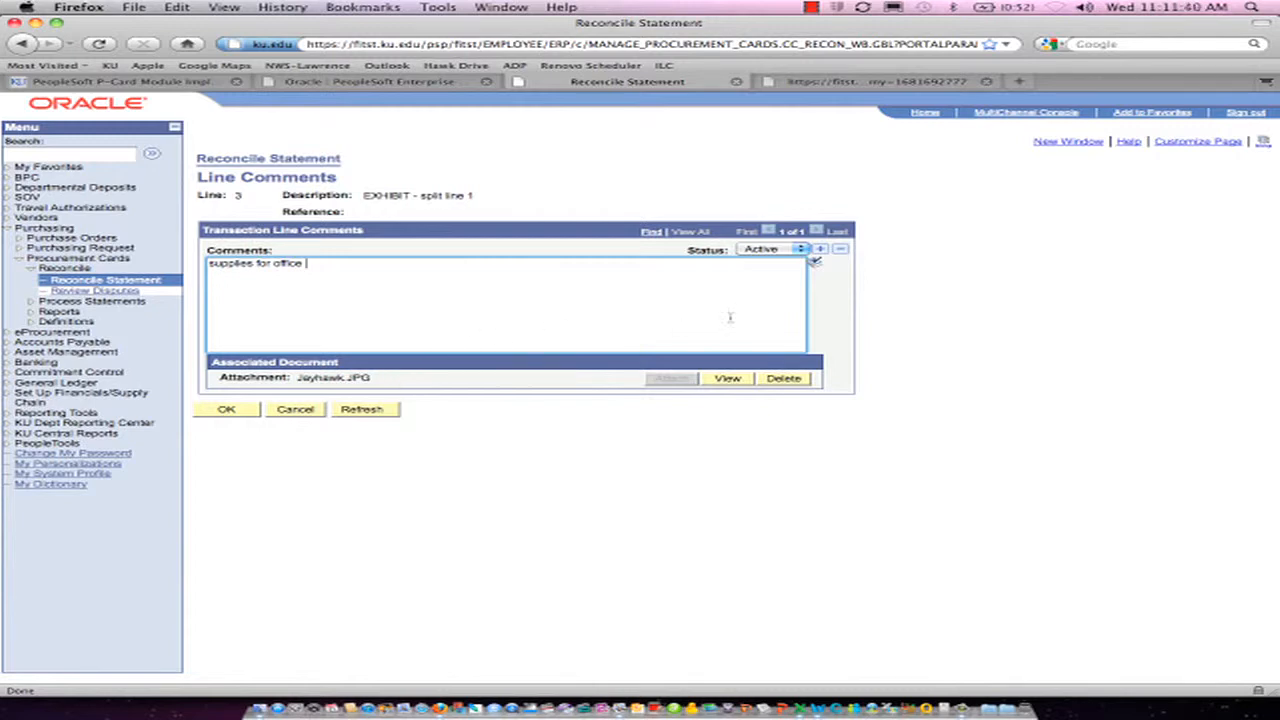
Add a second comment entry to line 3, show all entries, and attach BPC_Correction_Form-1.xls to the new one
{"action": "left_click", "coordinate": [820, 250]}
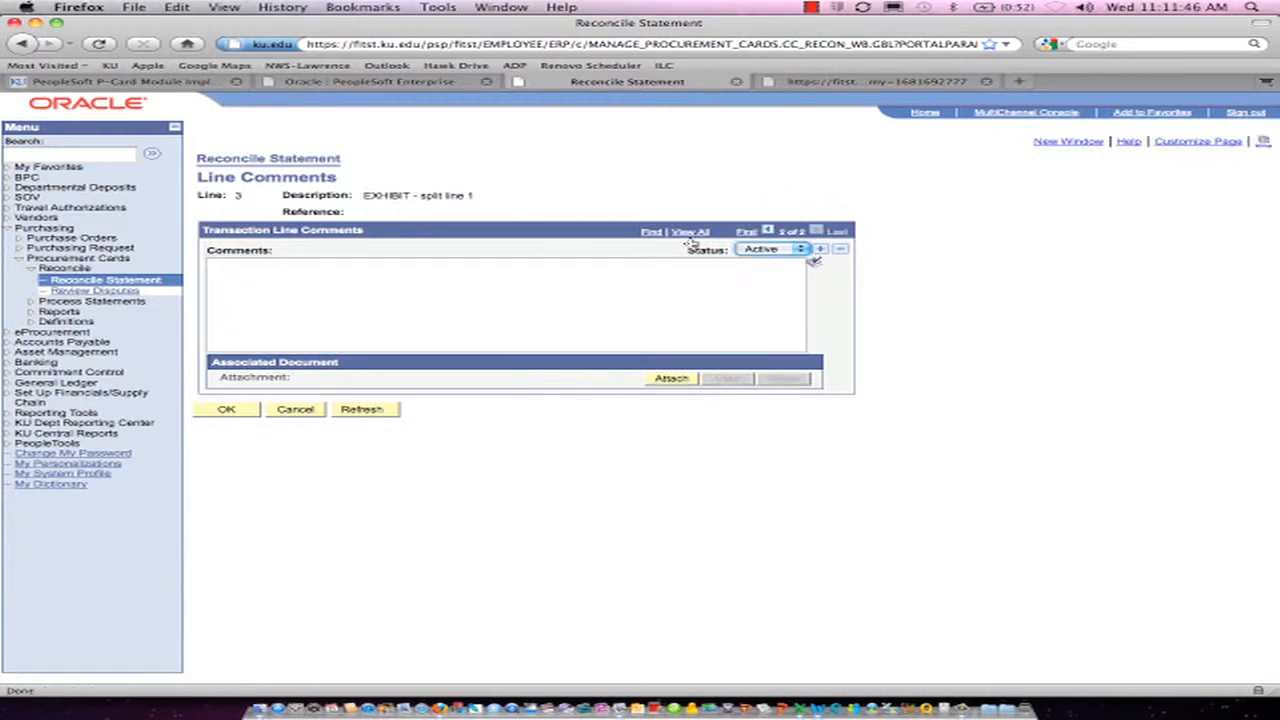
{"action": "left_click", "coordinate": [692, 233]}
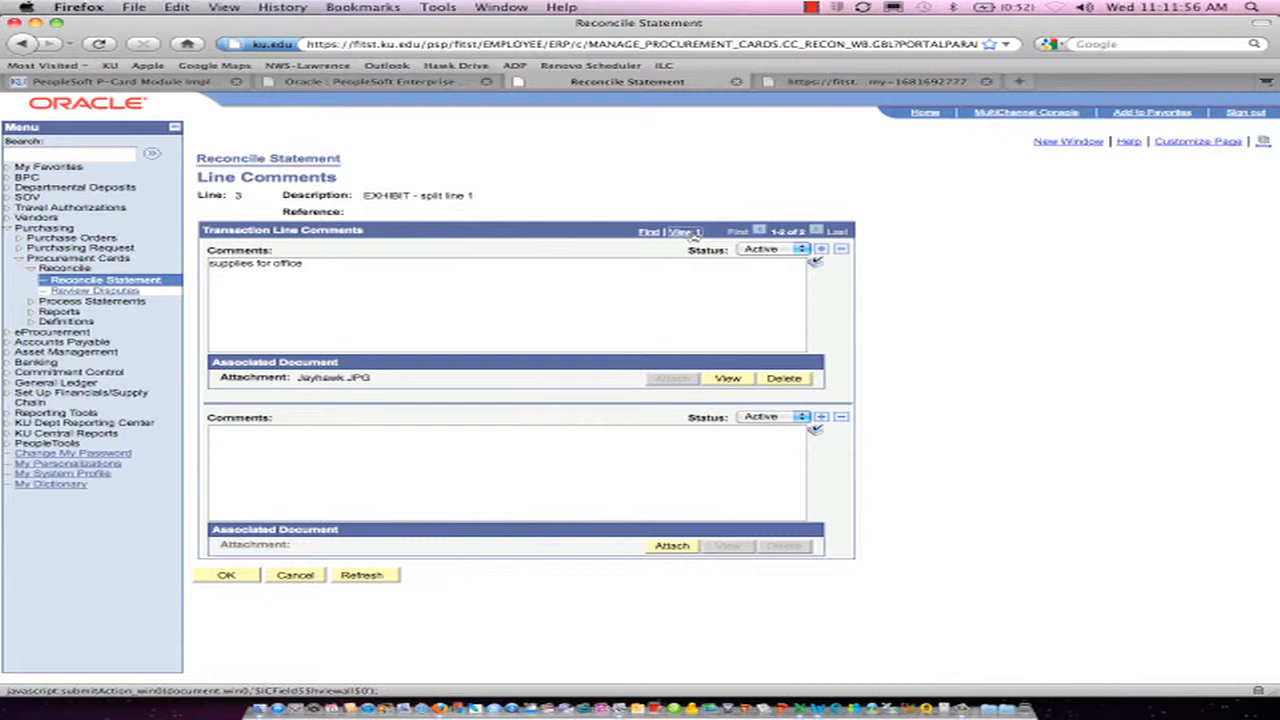
{"action": "left_click", "coordinate": [668, 550]}
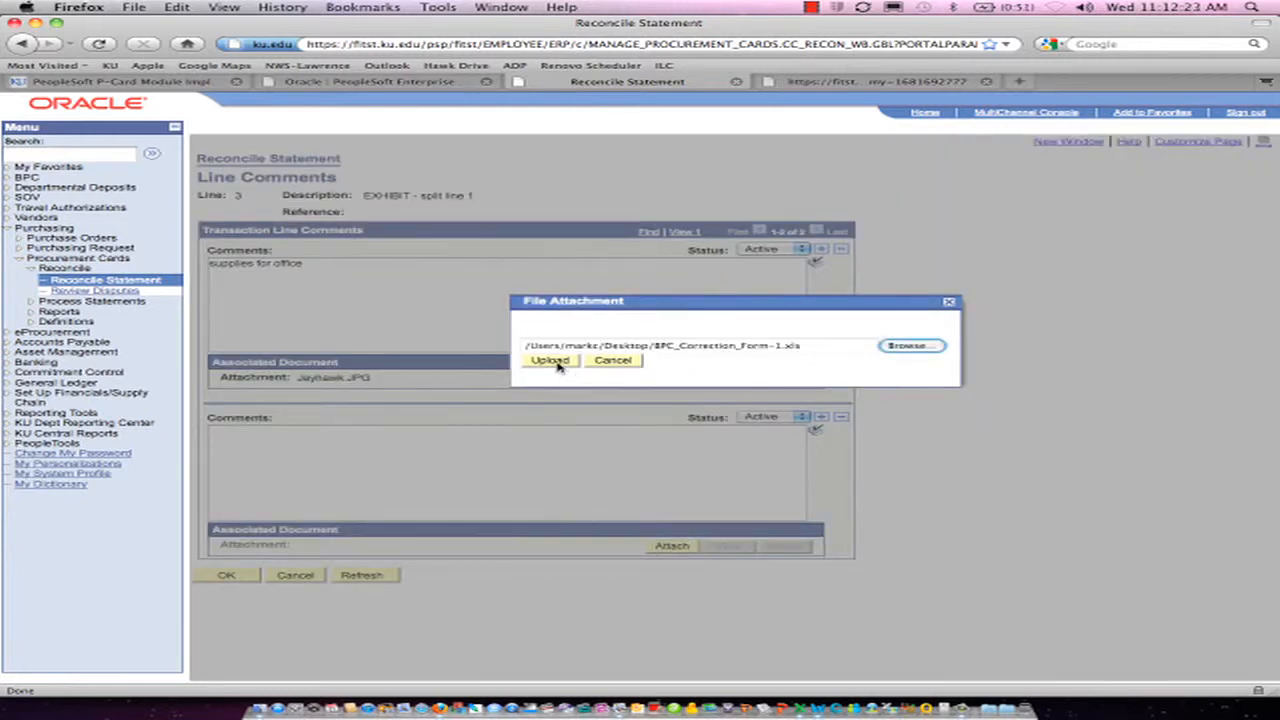
{"action": "left_click", "coordinate": [556, 363]}
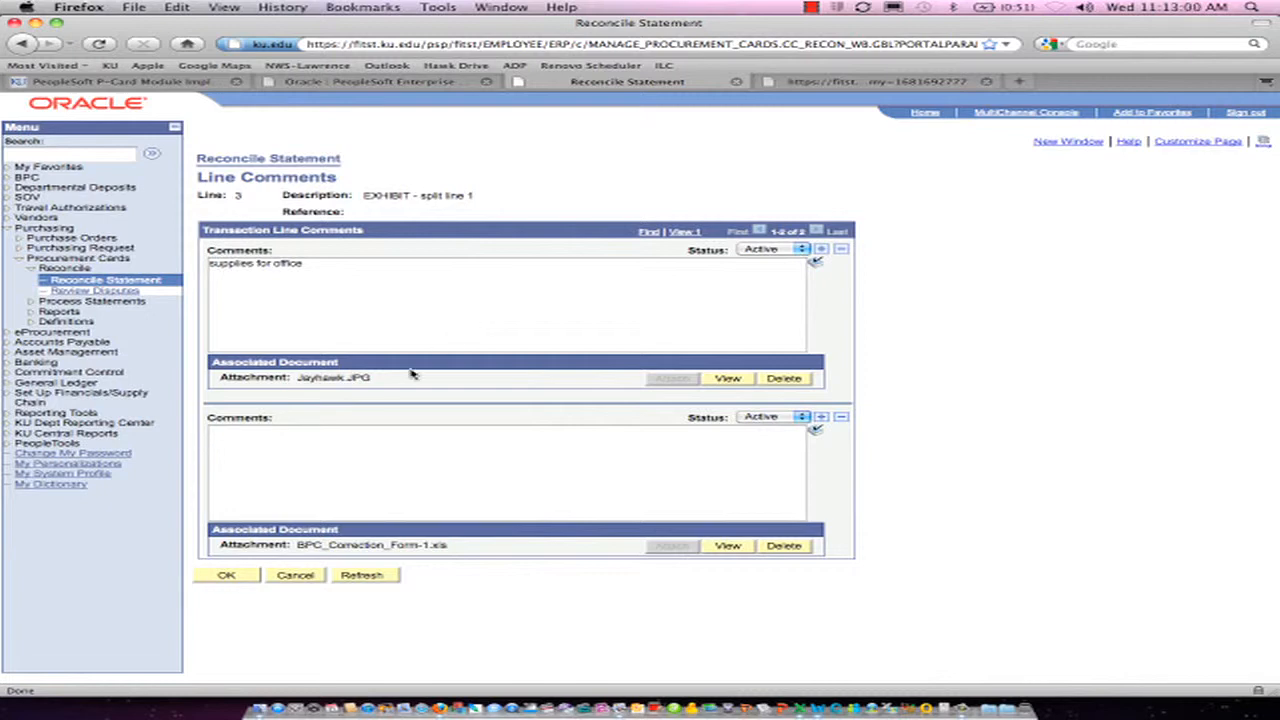
Add a second line "reconciled 12/21/11" with the reconciler's initials to the first comment and accept the line comments
{"action": "left_click", "coordinate": [366, 266]}
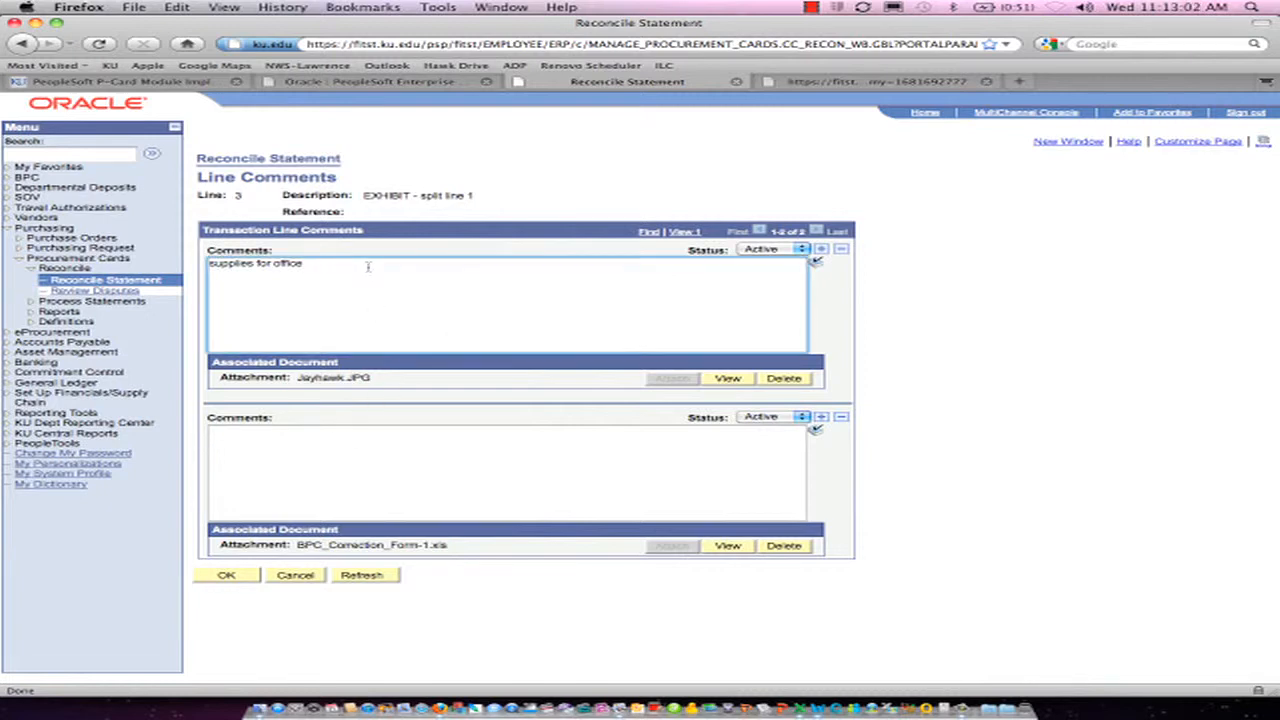
{"action": "key", "text": "Return"}
{"action": "type", "text": "reconciled 12/21/11 AG"}
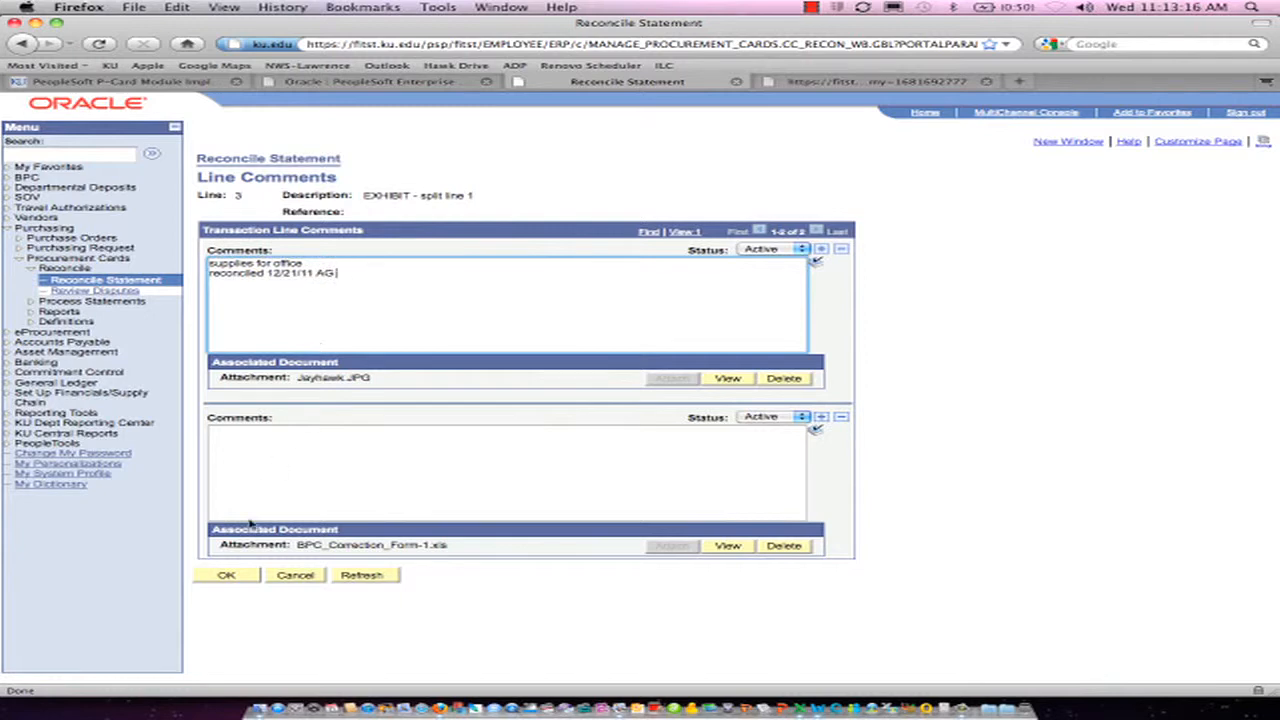
{"action": "left_click", "coordinate": [228, 576]}
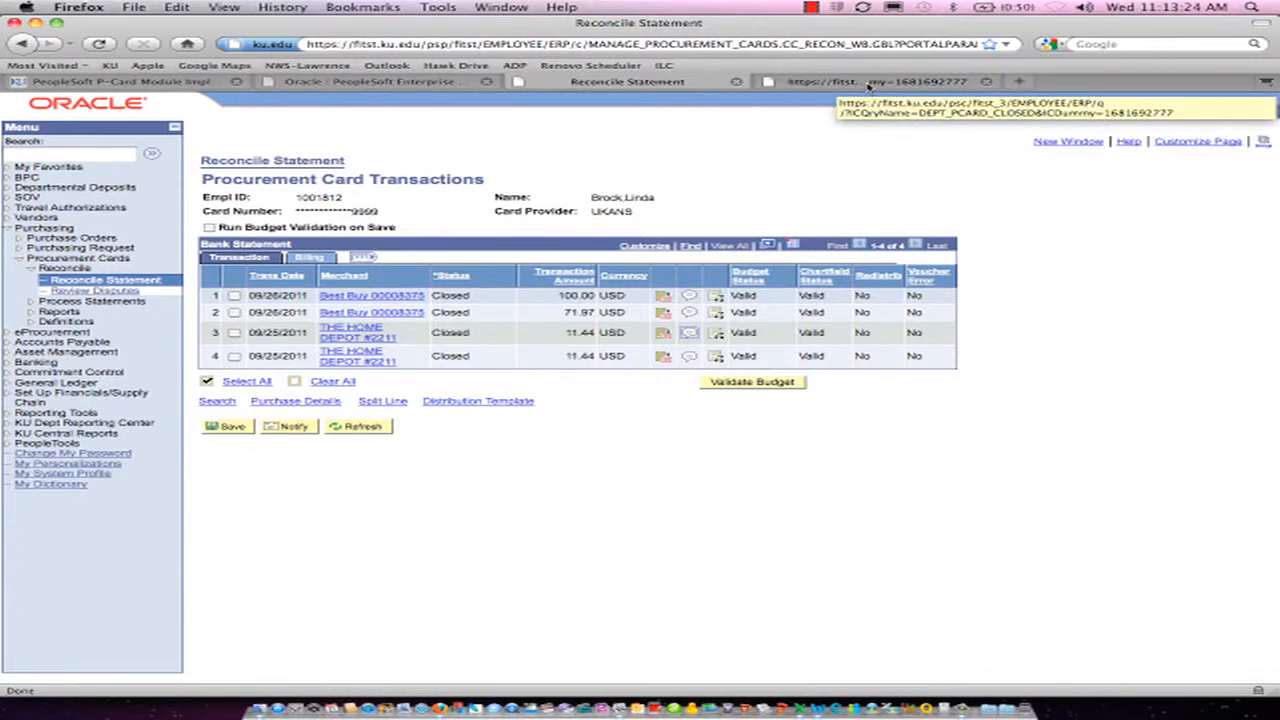
Switch to Excel and review the completed BPC correction form
{"action": "left_click", "coordinate": [196, 84]}
{"action": "key", "text": "super+Tab"}
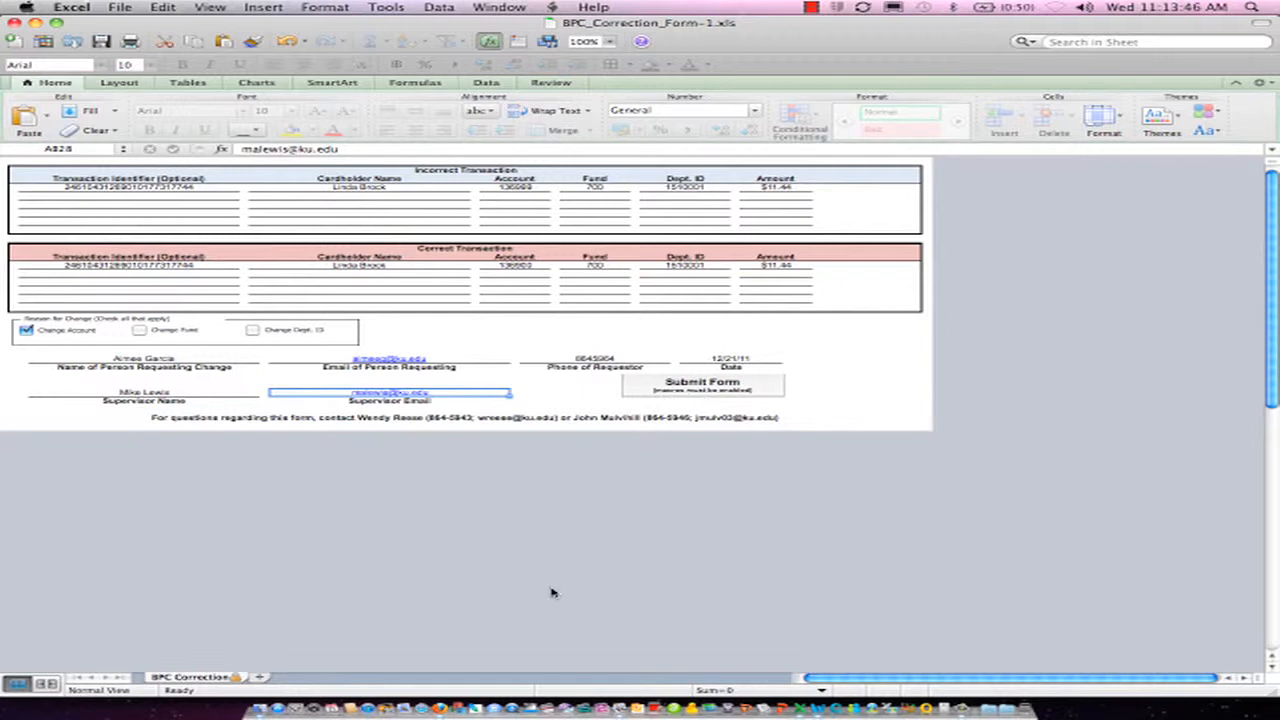
{"action": "key", "text": "Tab"}
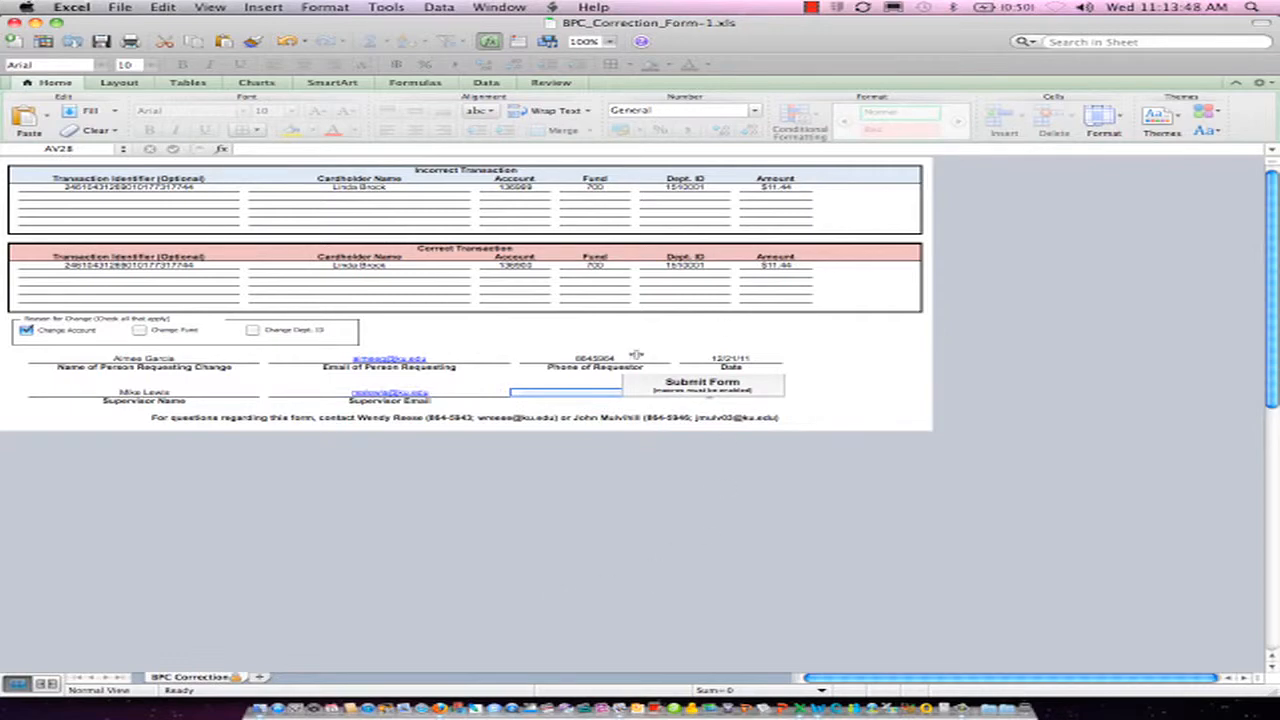
Return to the Reconcile Statement page in Firefox and save the procurement card transactions
{"action": "key", "text": "super+Tab"}
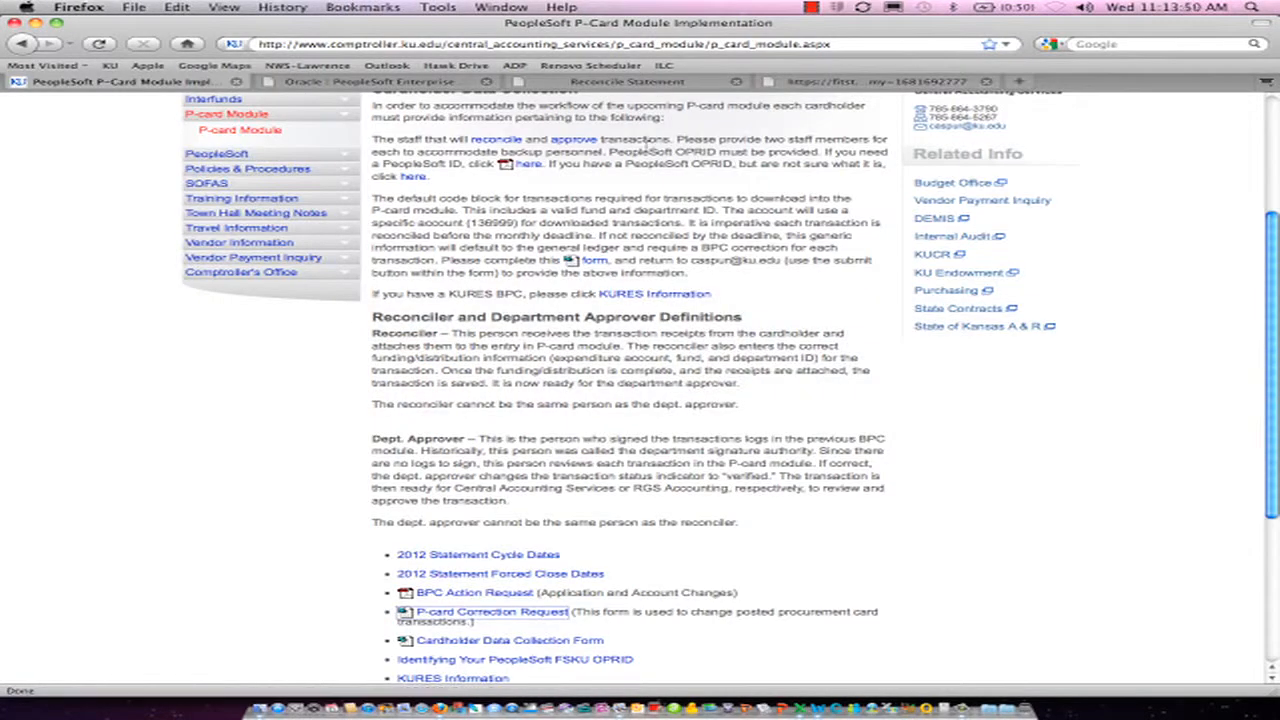
{"action": "left_click", "coordinate": [641, 85]}
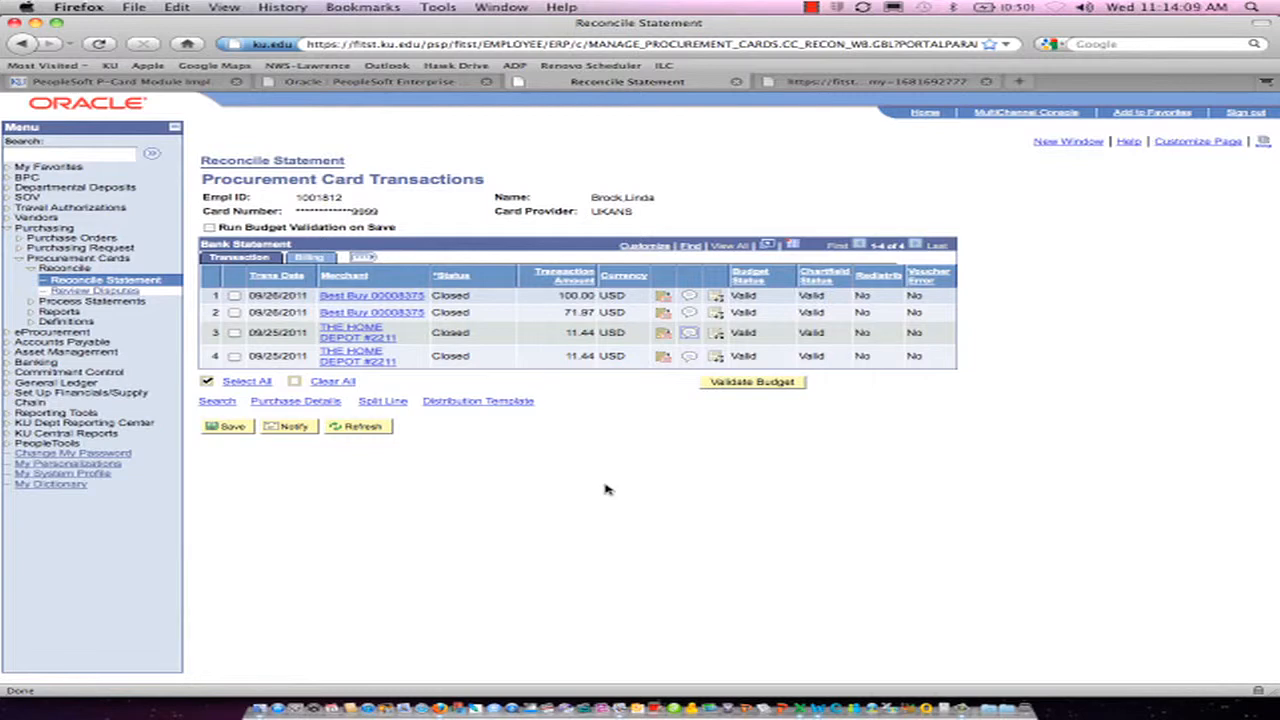
{"action": "left_click", "coordinate": [219, 428]}
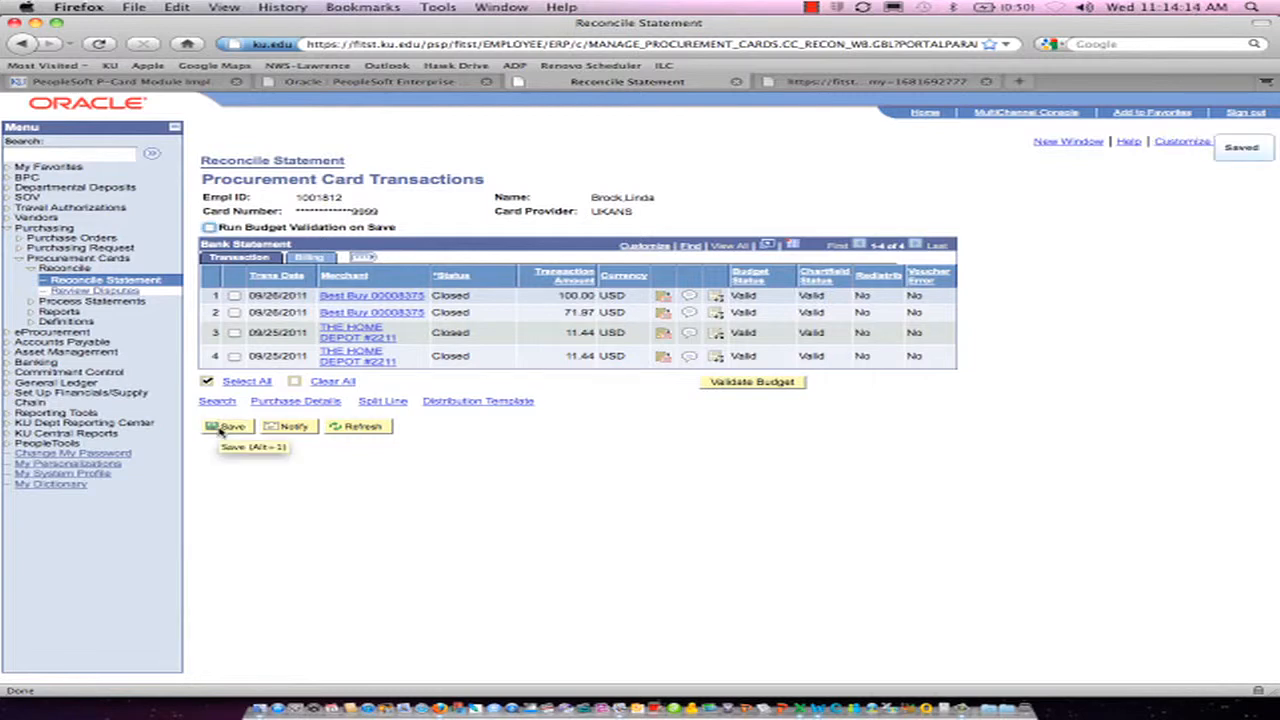